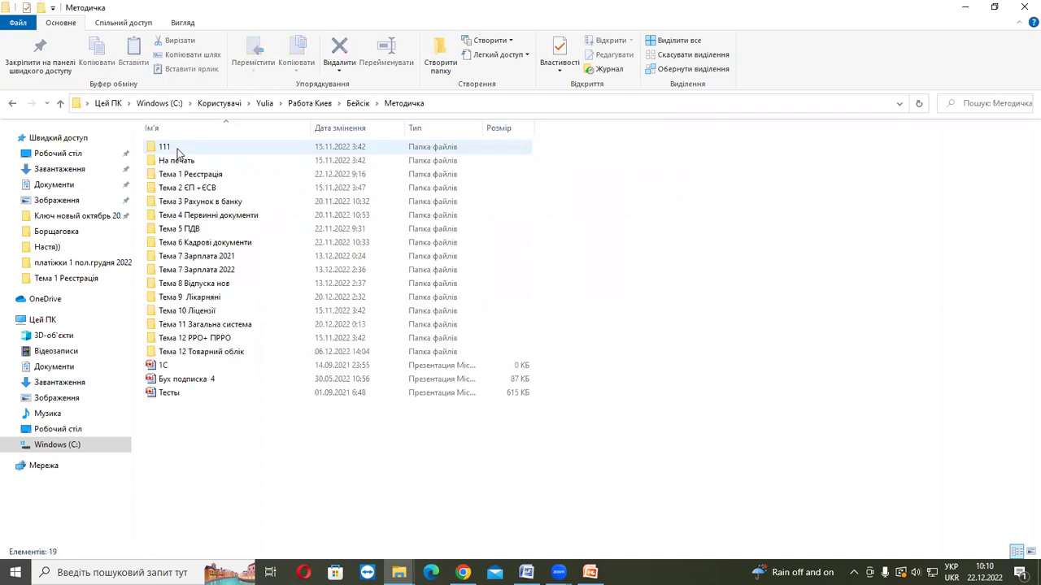
- Open the заява ЕП 308 document from Тема 2 ЄП+ЄСВ, ЄП, Нові бланки реєстрації ЄП 308, and enlarge it to 130%
double_click(199, 188)
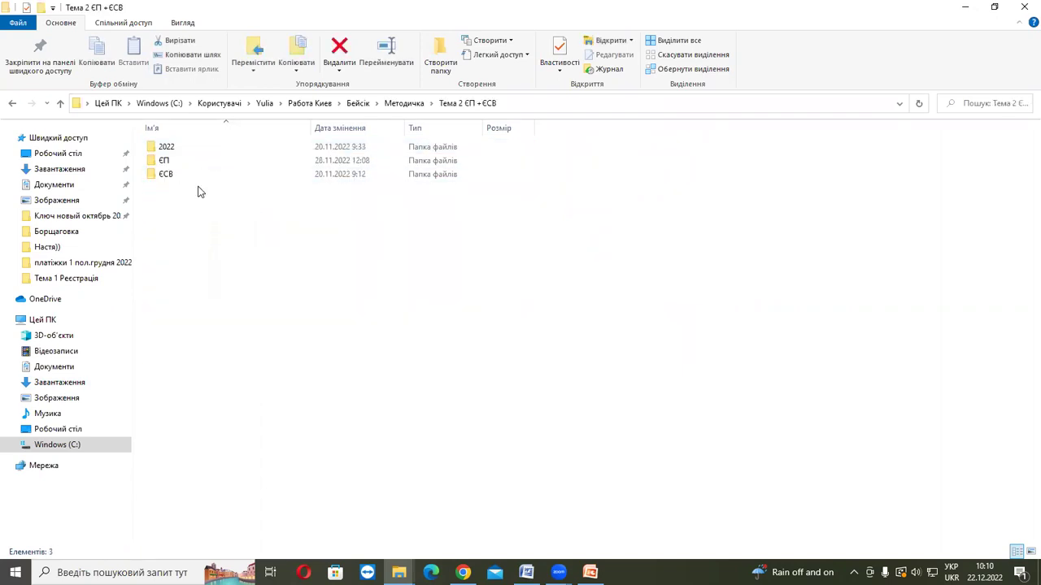
double_click(166, 149)
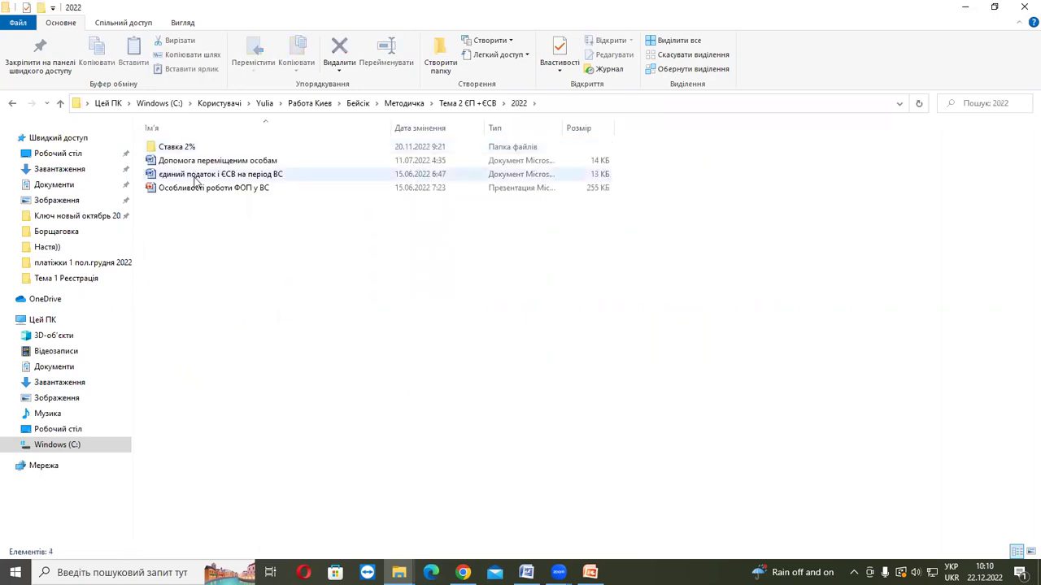
click(12, 103)
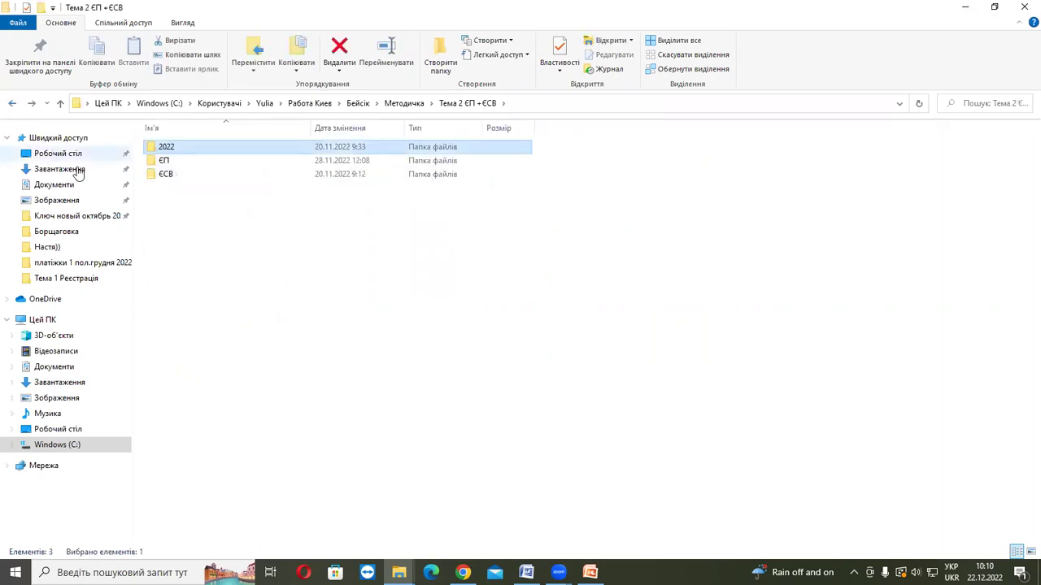
double_click(163, 161)
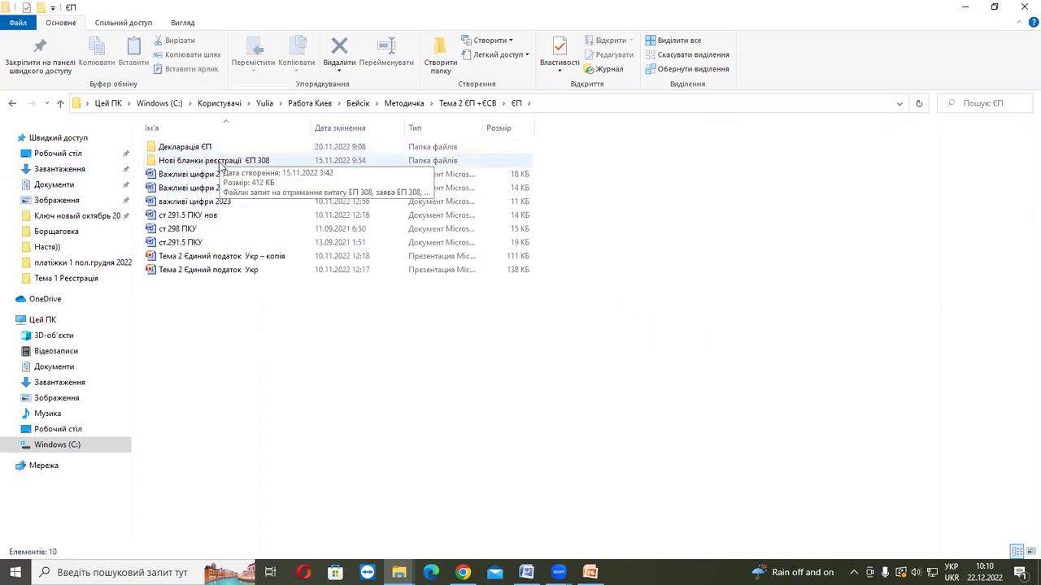
double_click(220, 161)
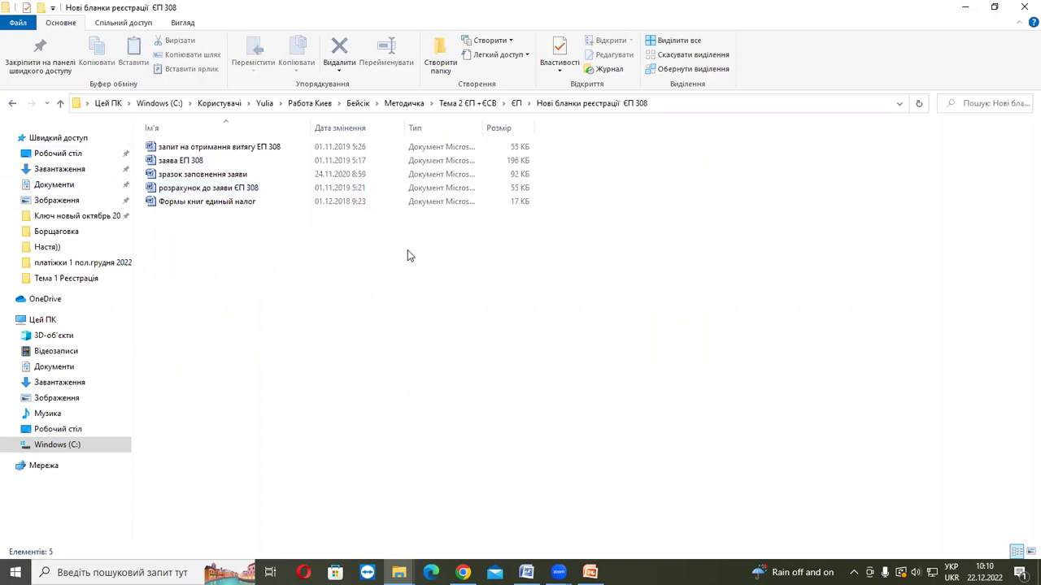
double_click(177, 163)
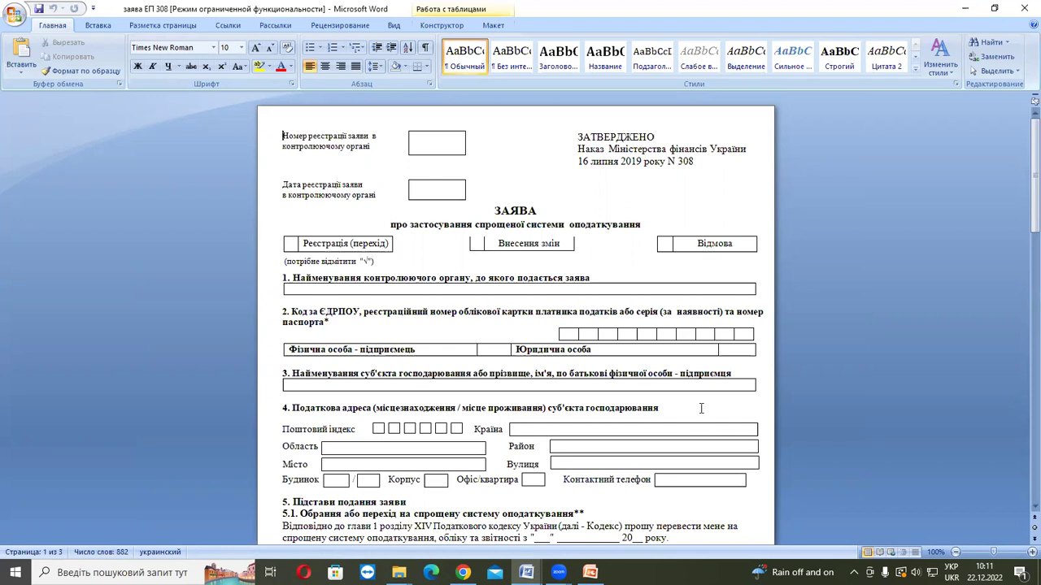
ctrl+scroll(699, 413, up, 3)
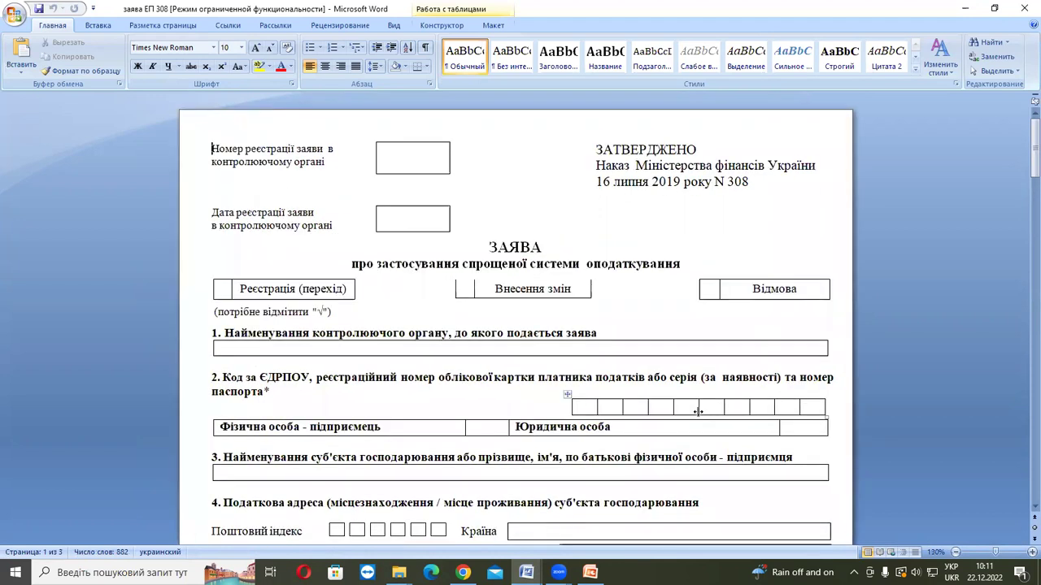
scroll(685, 416, down, 1)
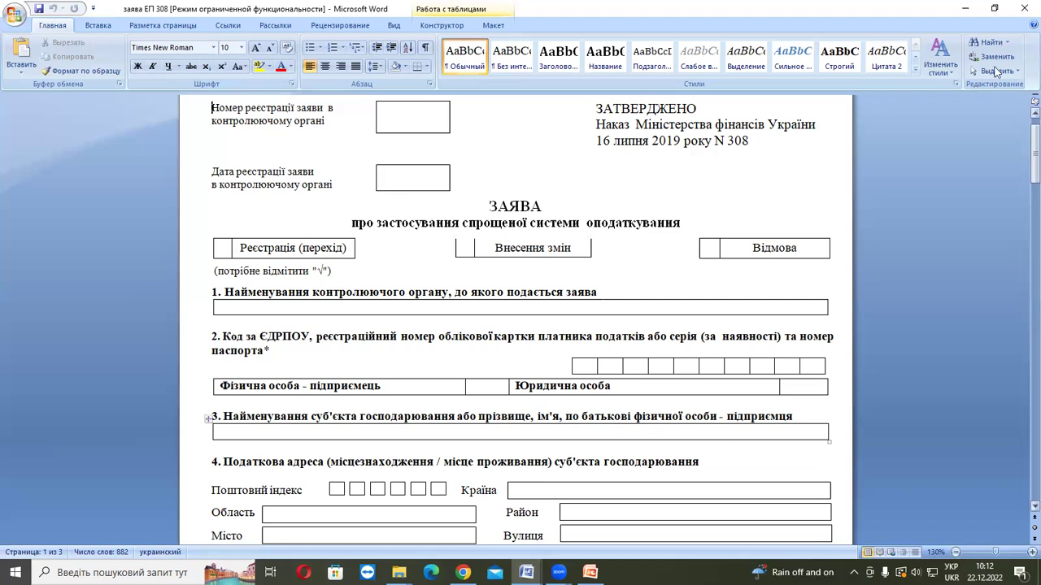
- Minimize the open Word documents and open the Заява держ реєстрації workbook from the Тема 1 Реєстрація folder in a maximized window
click(967, 7)
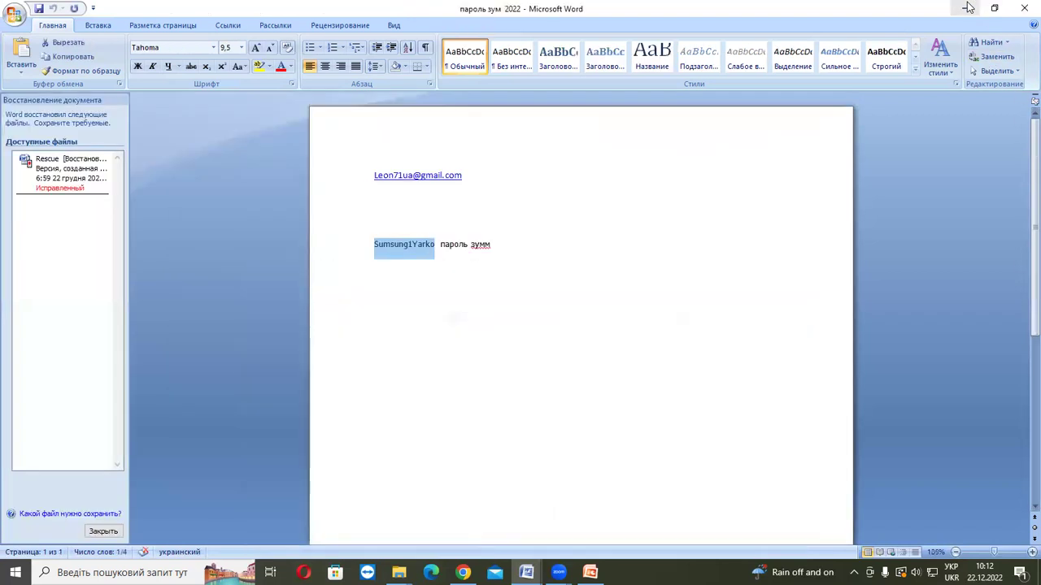
click(963, 9)
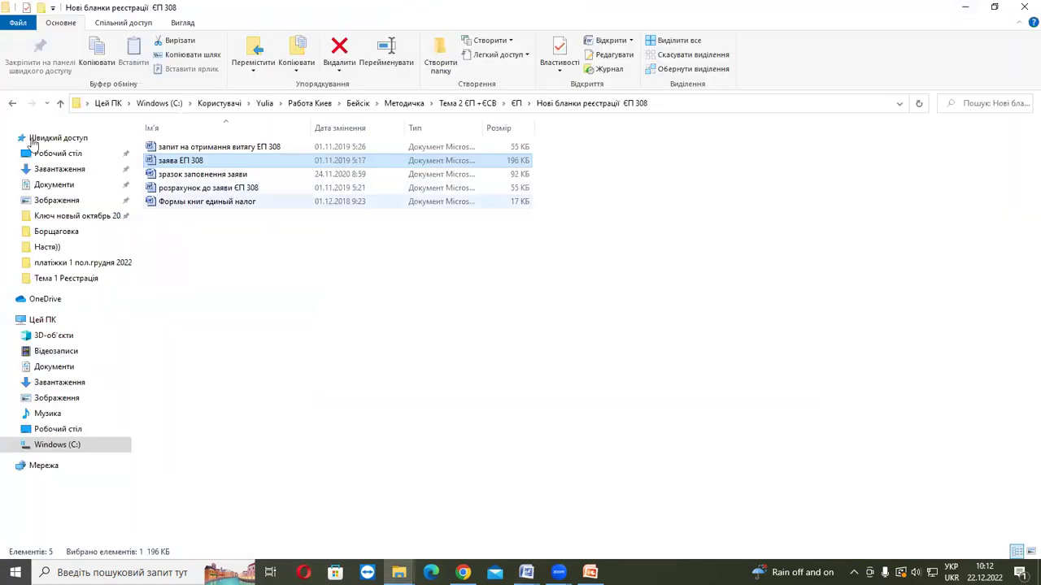
click(12, 103)
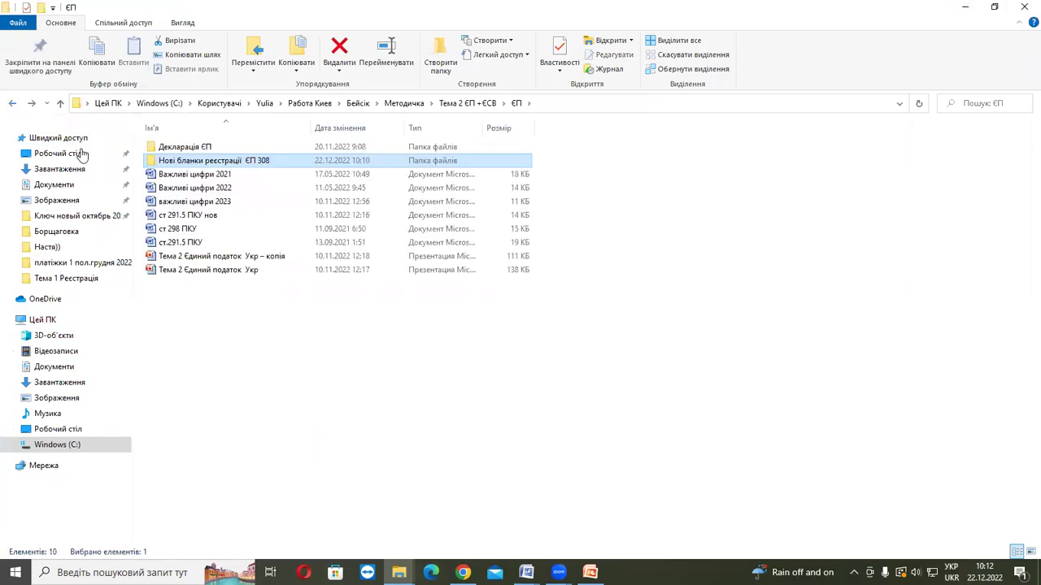
click(410, 103)
double_click(224, 174)
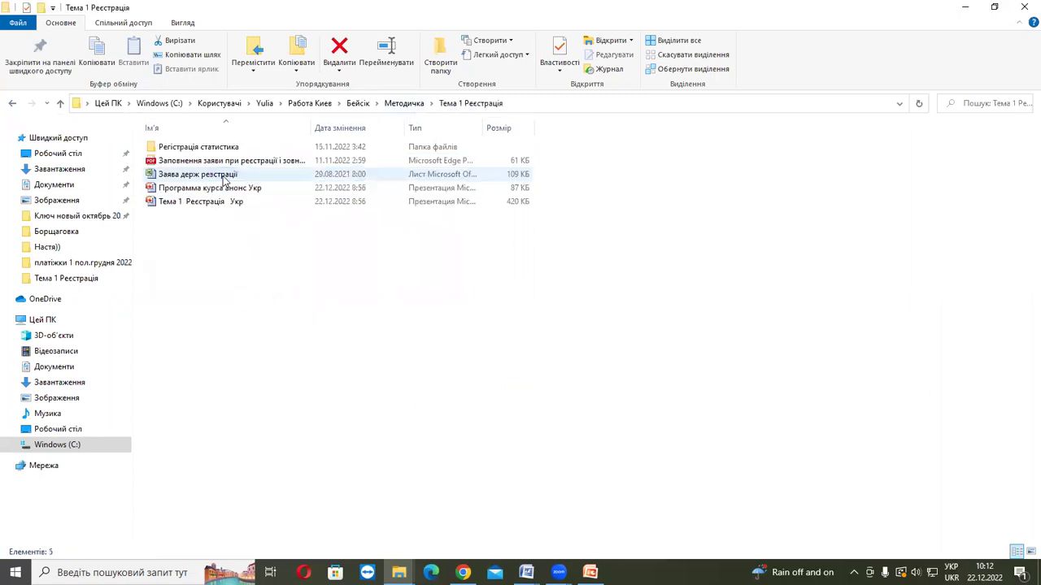
double_click(195, 174)
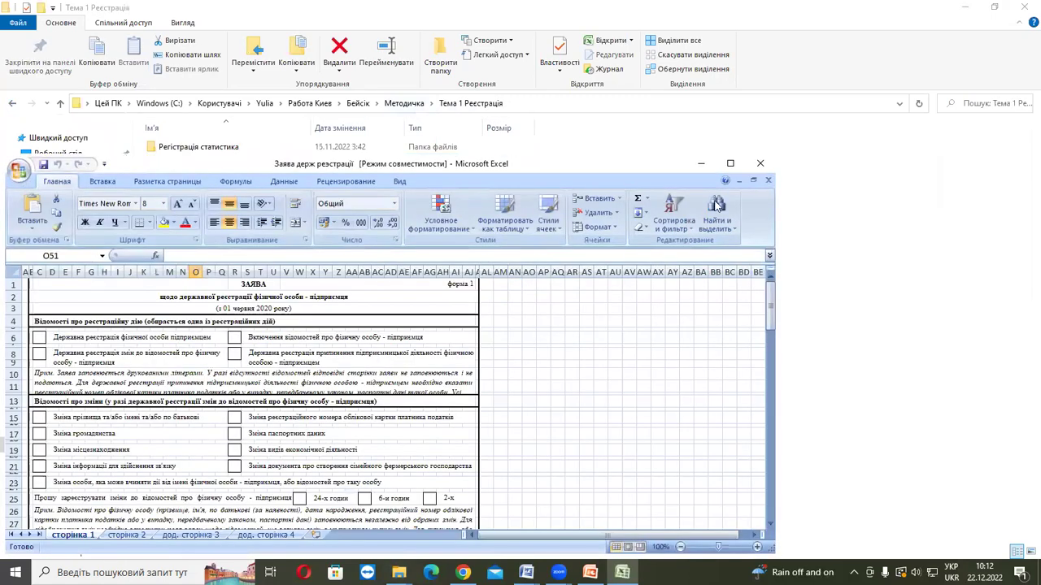
click(731, 166)
- Show the дод. сторінка 4 sheet and highlight the simplified taxation block from row 8 through row 38
click(286, 540)
scroll(434, 374, up, 8)
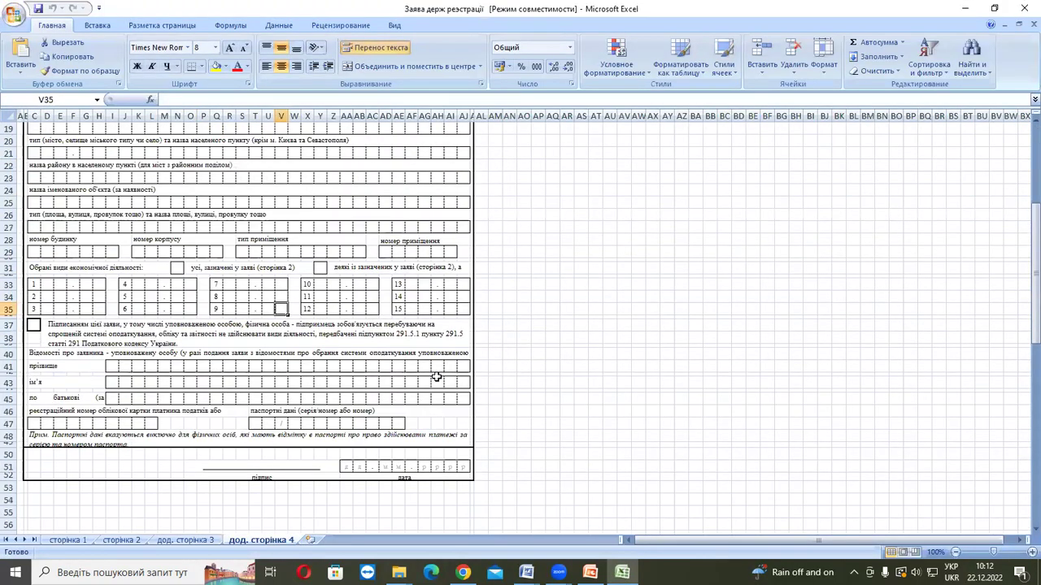
scroll(436, 376, up, 1)
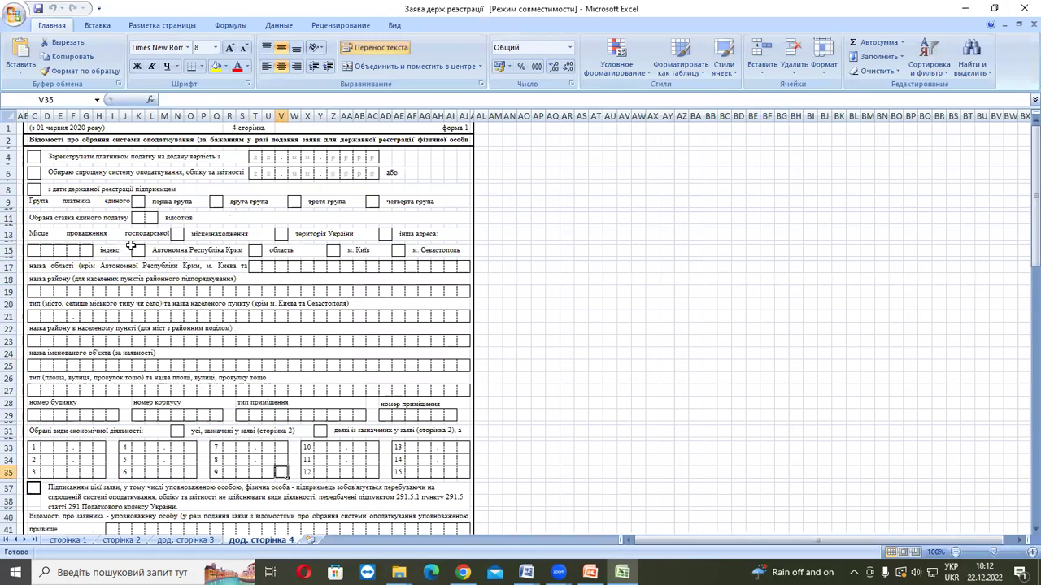
drag(49, 188, 313, 510)
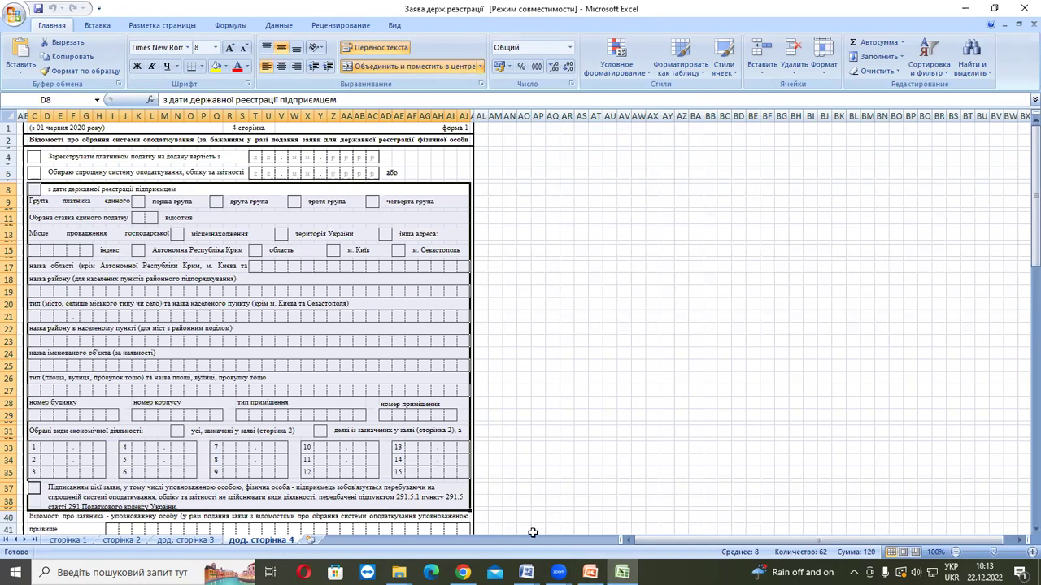
- Bring up the заява ЕП 308 form, and in Chrome open the Реєстри page of the Електронний кабінет site
mouse_move(526, 572)
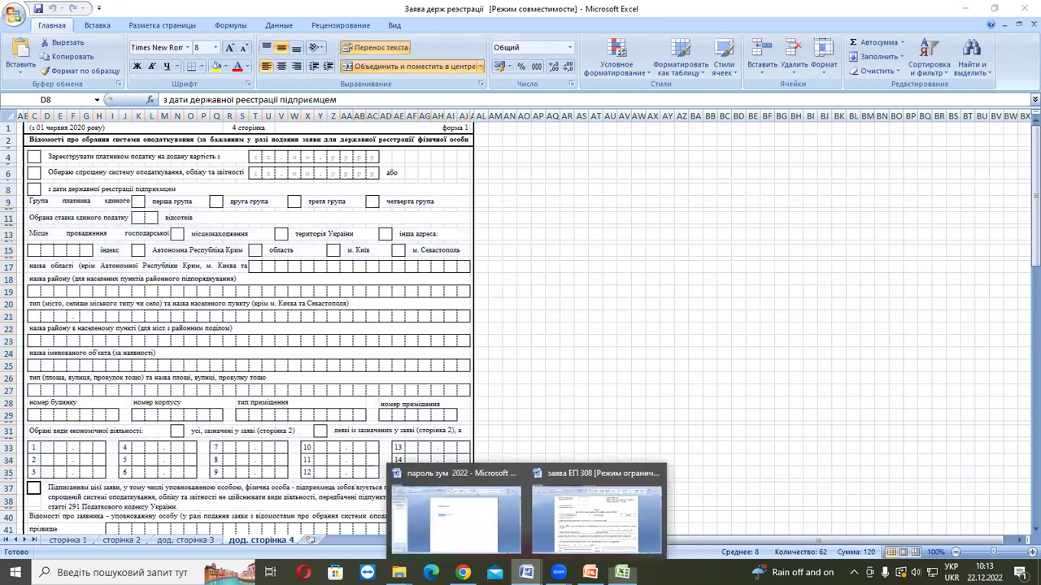
click(566, 536)
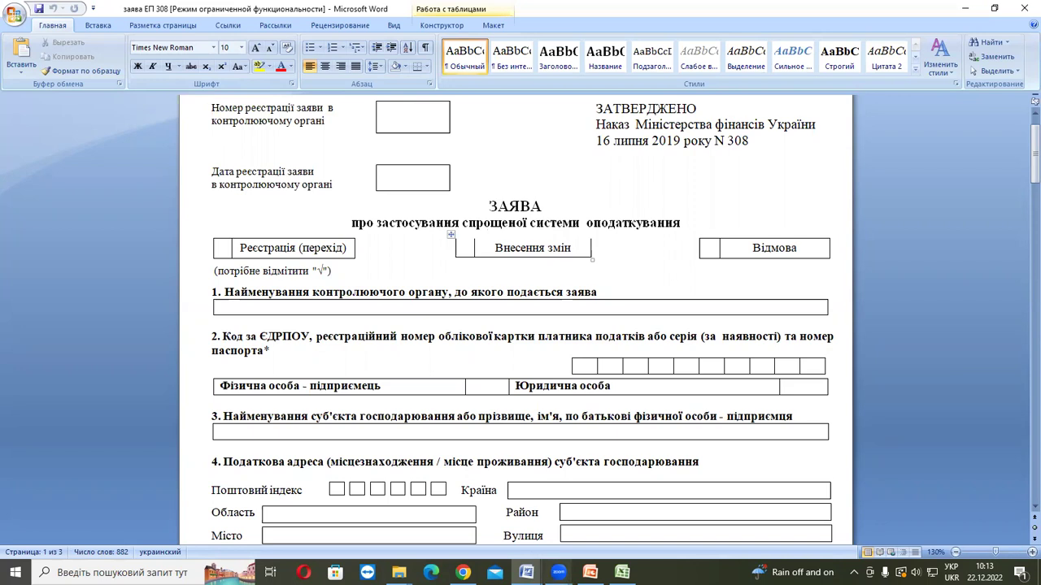
click(463, 573)
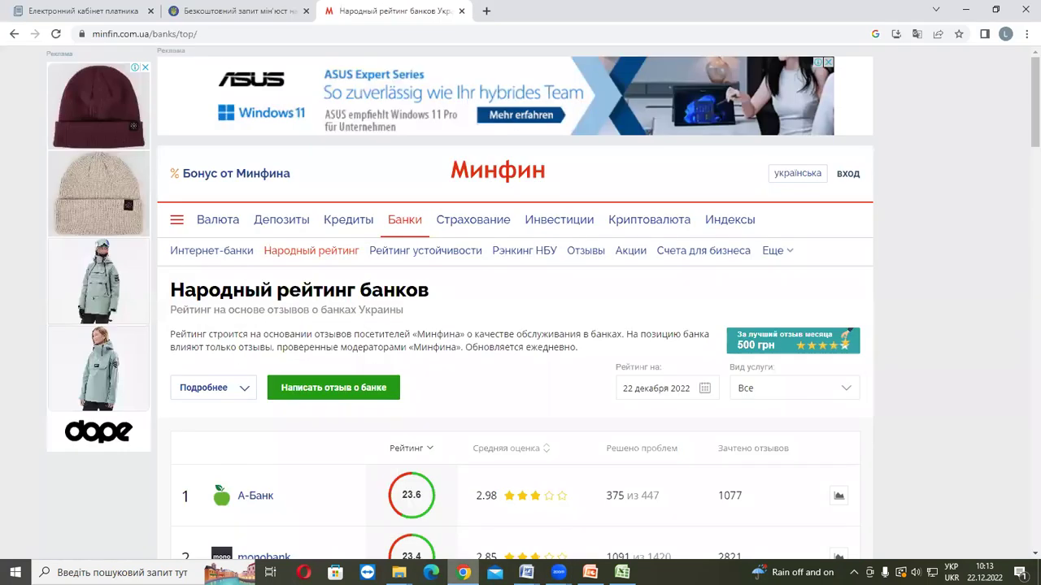
click(92, 17)
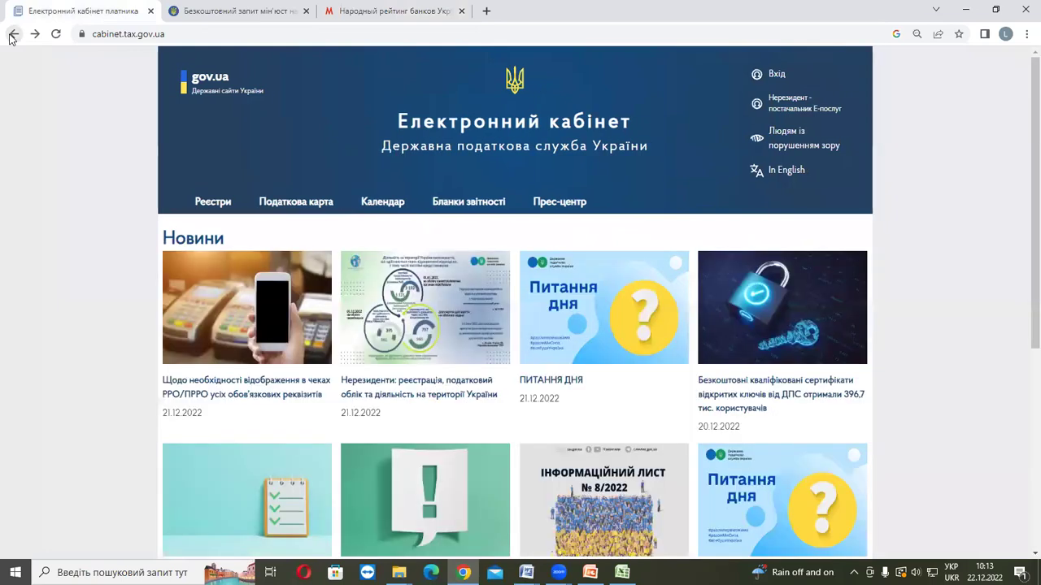
click(208, 206)
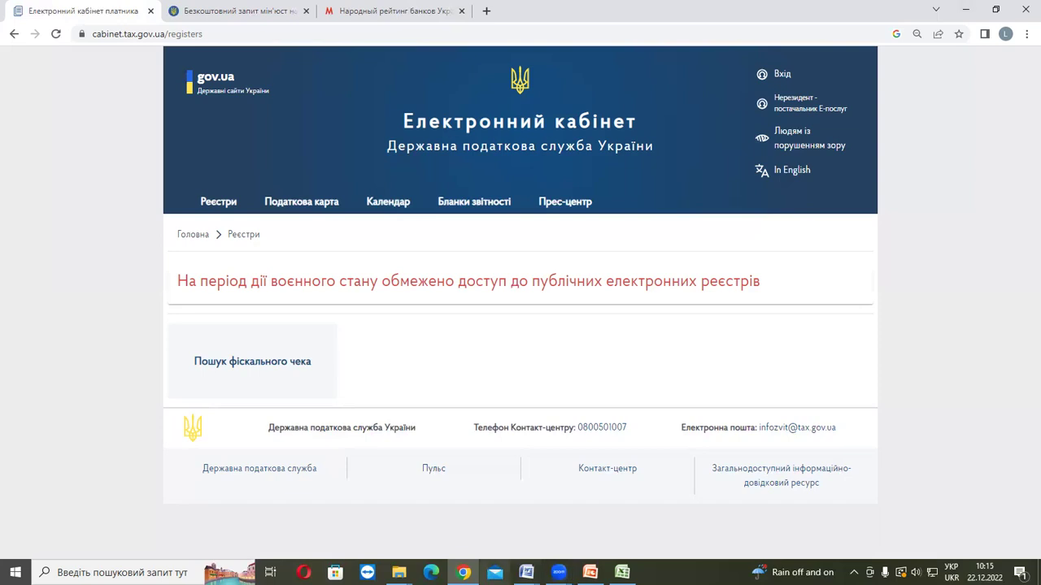
- Switch back to the заява ЕП 308 document in Word and highlight its title about applying the simplified taxation system
mouse_move(546, 560)
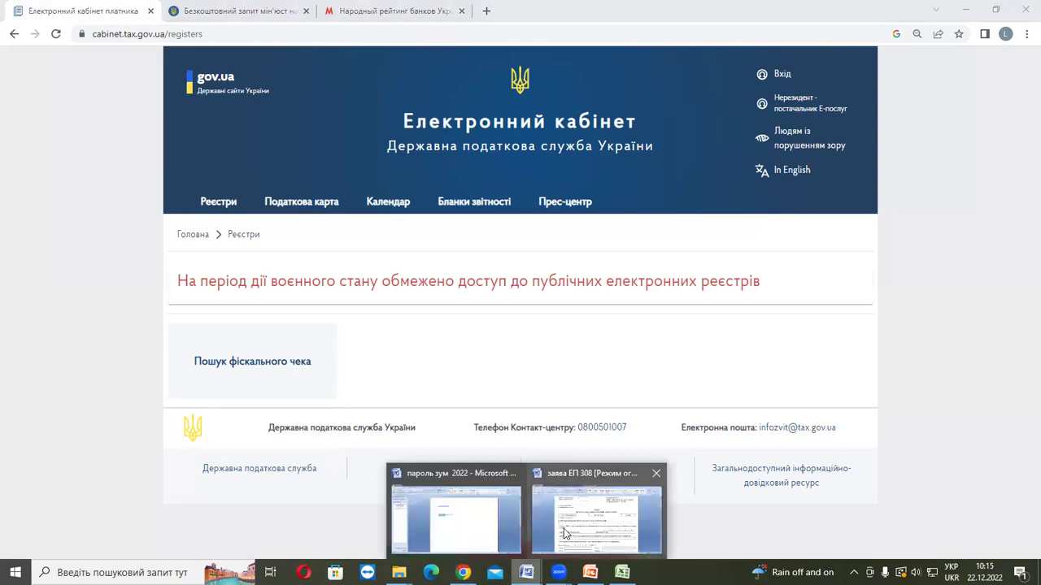
click(569, 529)
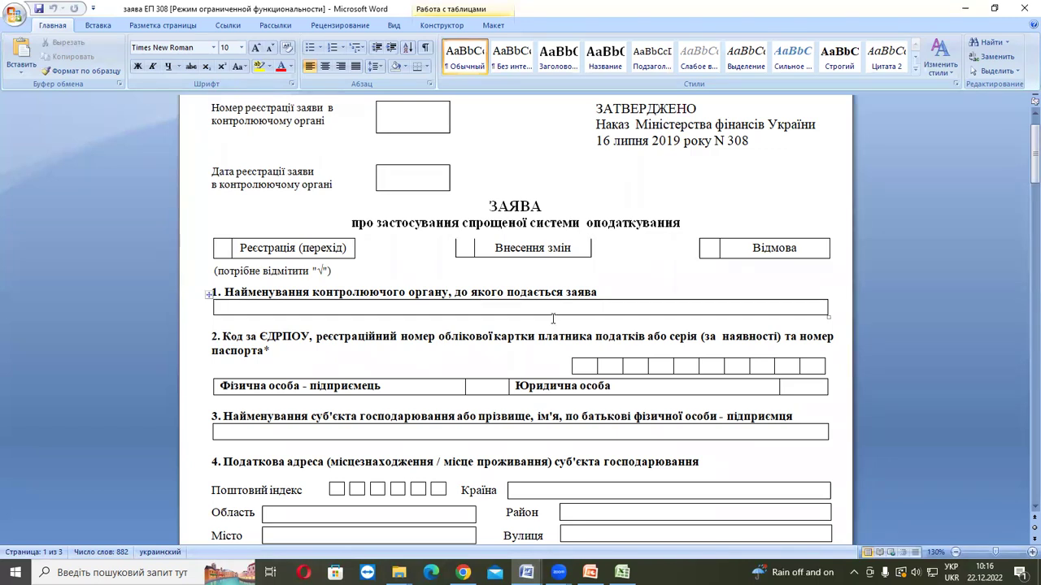
scroll(603, 351, down, 1)
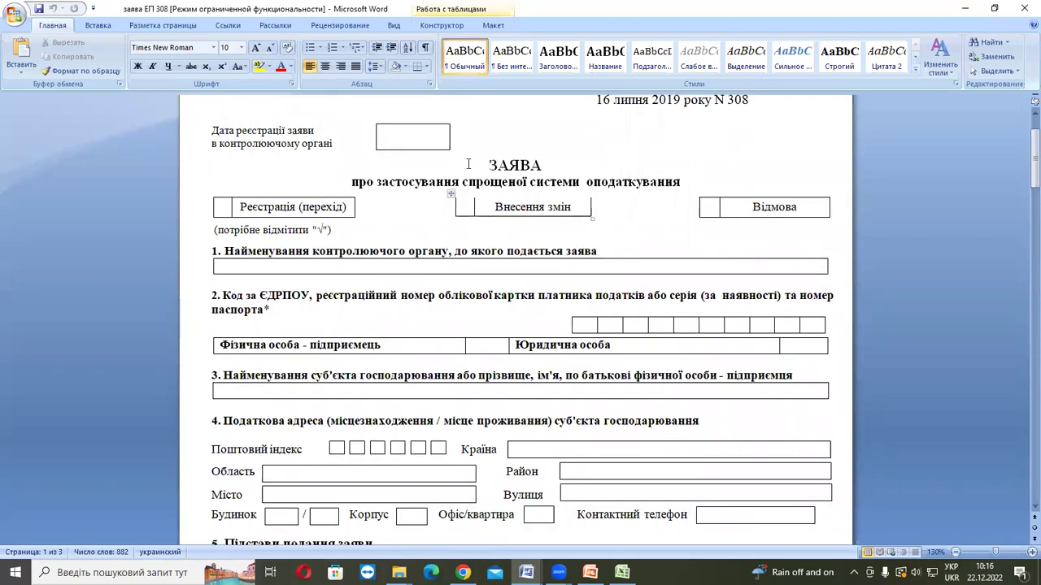
drag(469, 163, 643, 187)
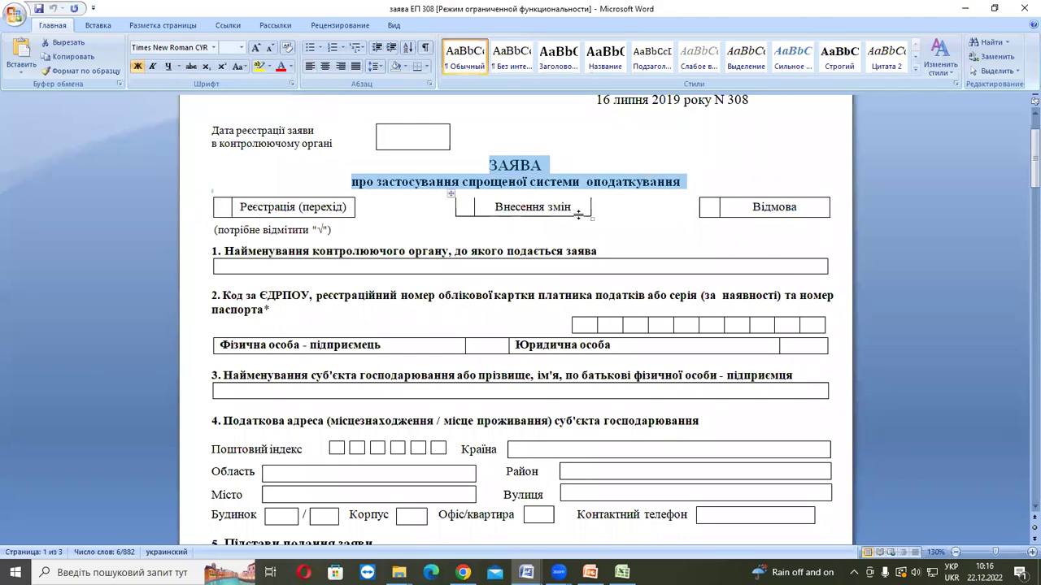
scroll(795, 225, down, 1)
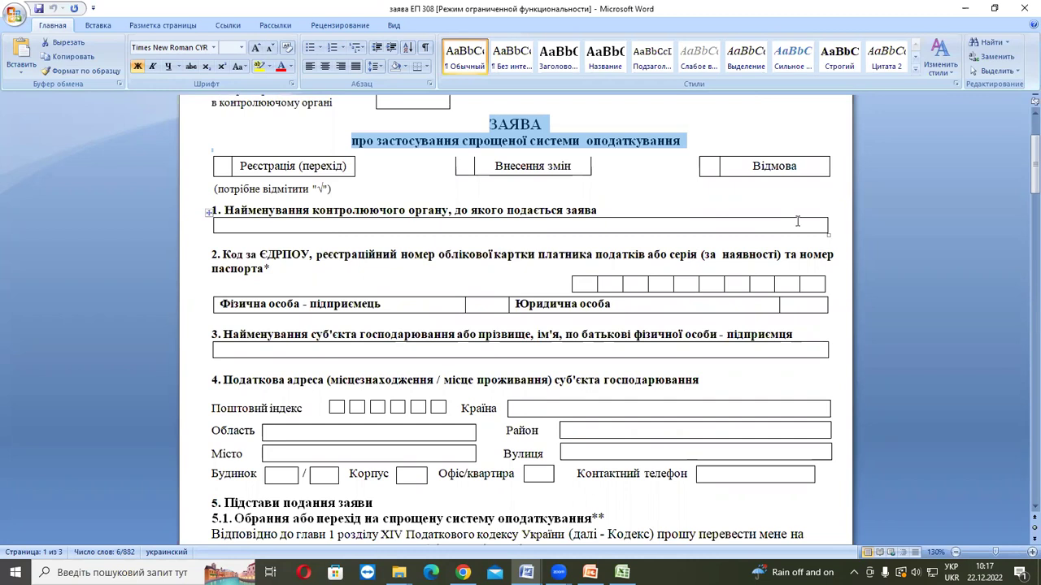
- Highlight section 1 on the controlling authority, and in section 2 the Код за ЄДРПОУ and taxpayer registration number wording
scroll(797, 222, up, 1)
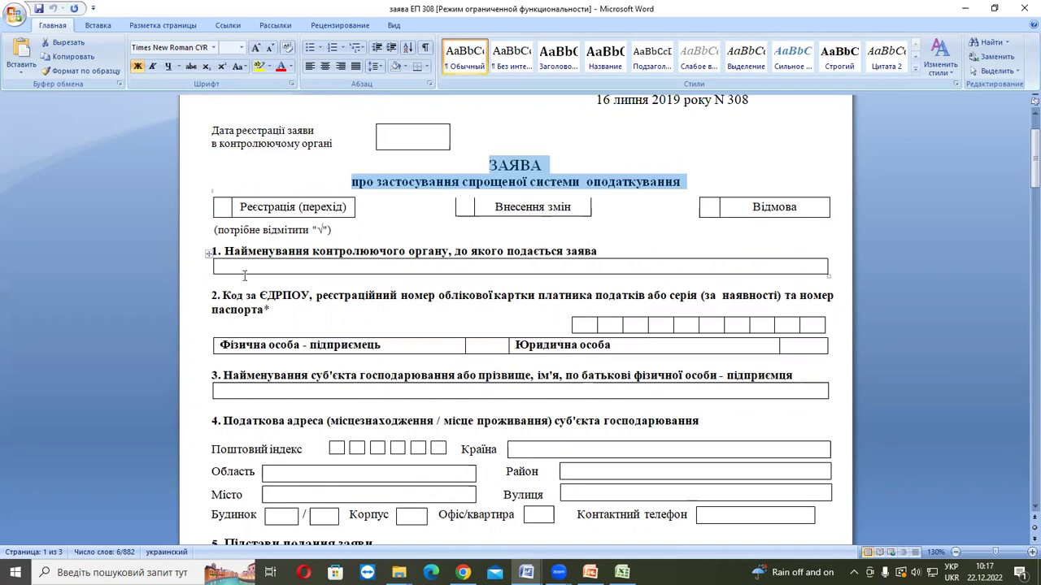
drag(225, 252, 623, 327)
scroll(656, 336, down, 1)
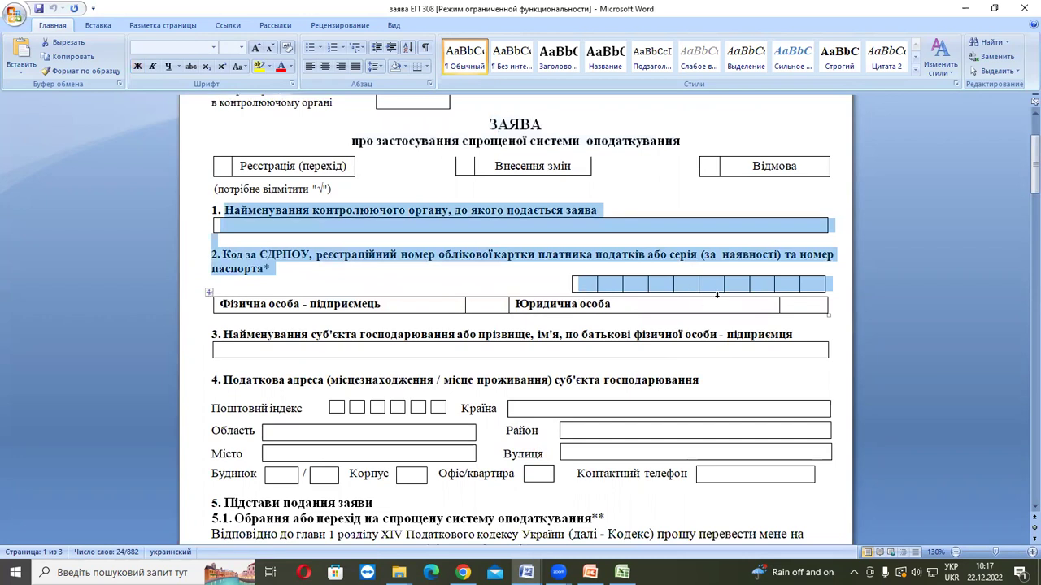
click(224, 255)
drag(225, 255, 310, 255)
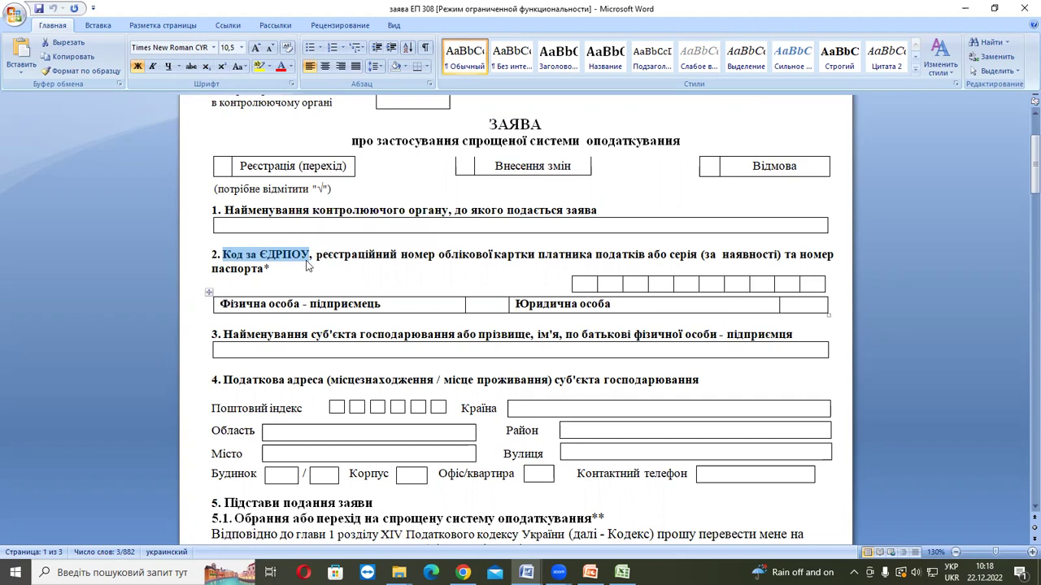
drag(317, 254, 430, 267)
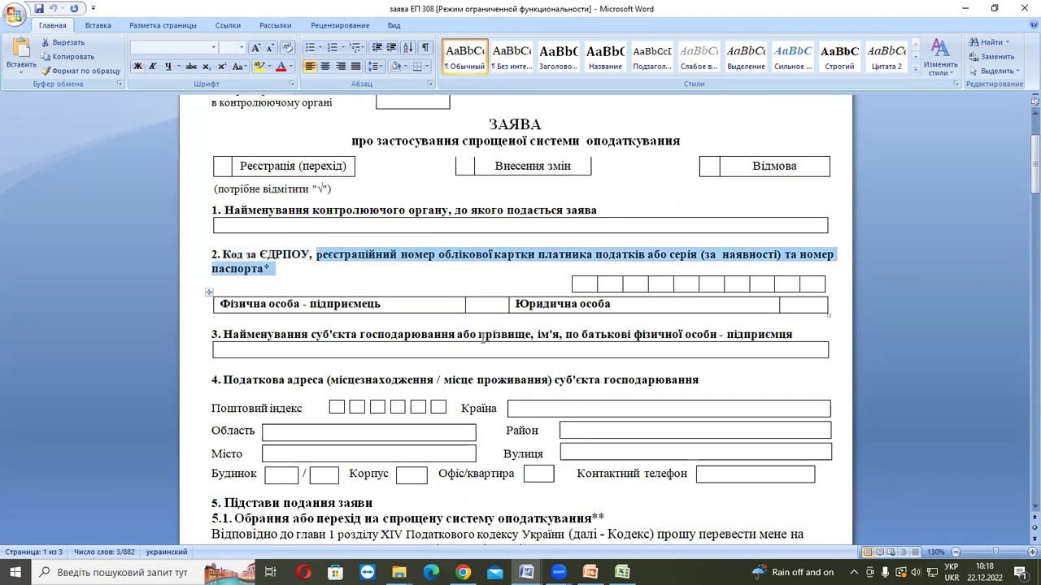
- Highlight the form title with its application type options, and the Фізична особа - підприємець / Юридична особа row in section 2
scroll(508, 196, up, 1)
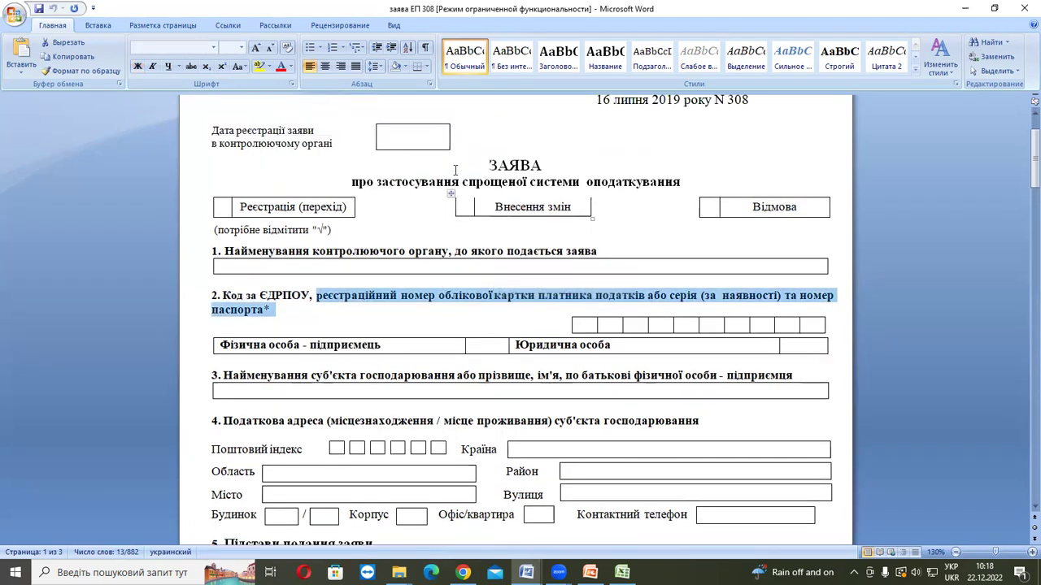
drag(475, 167, 607, 213)
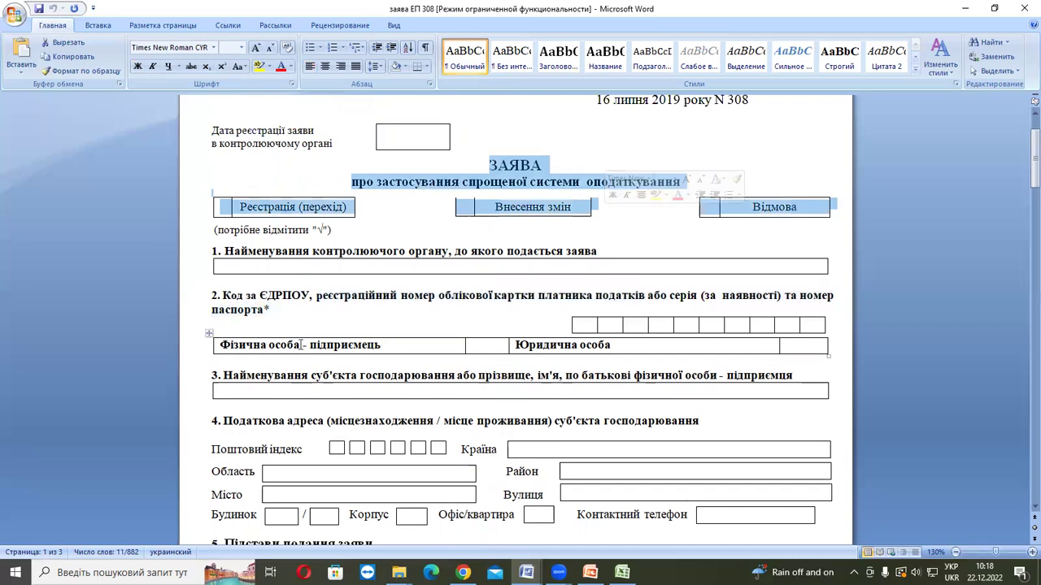
drag(244, 345, 558, 355)
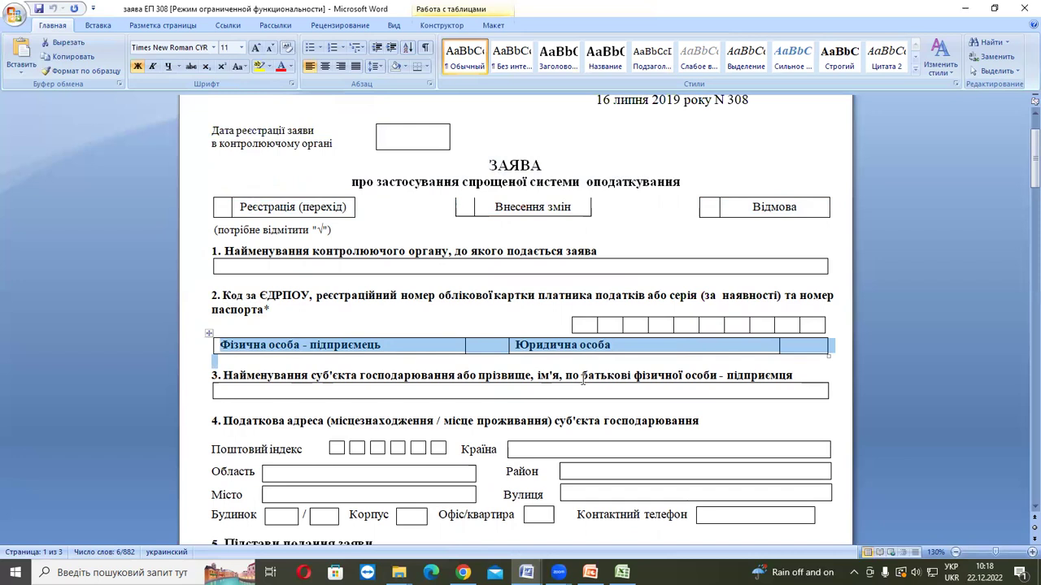
scroll(582, 378, down, 2)
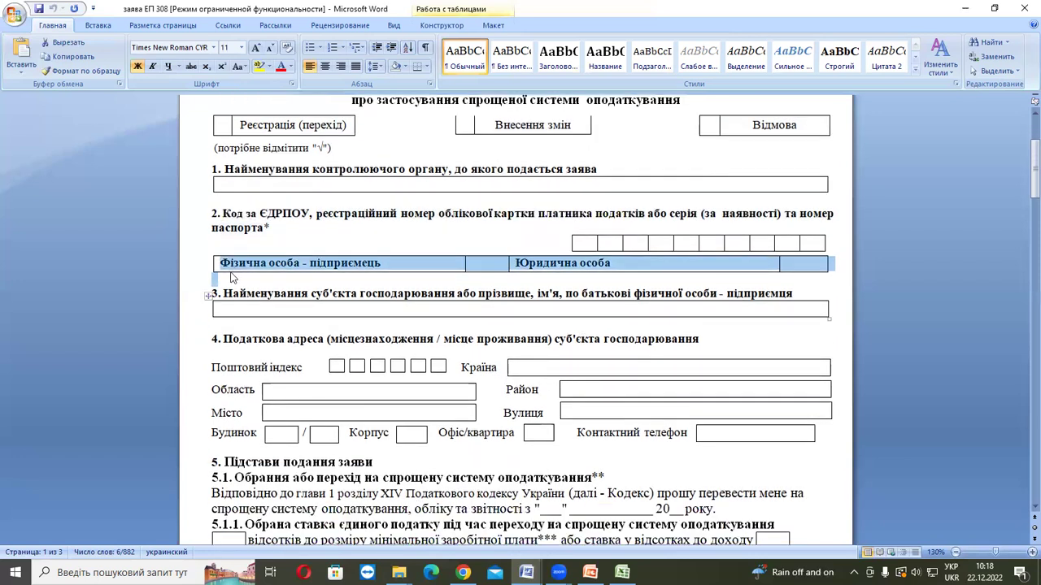
scroll(235, 334, down, 1)
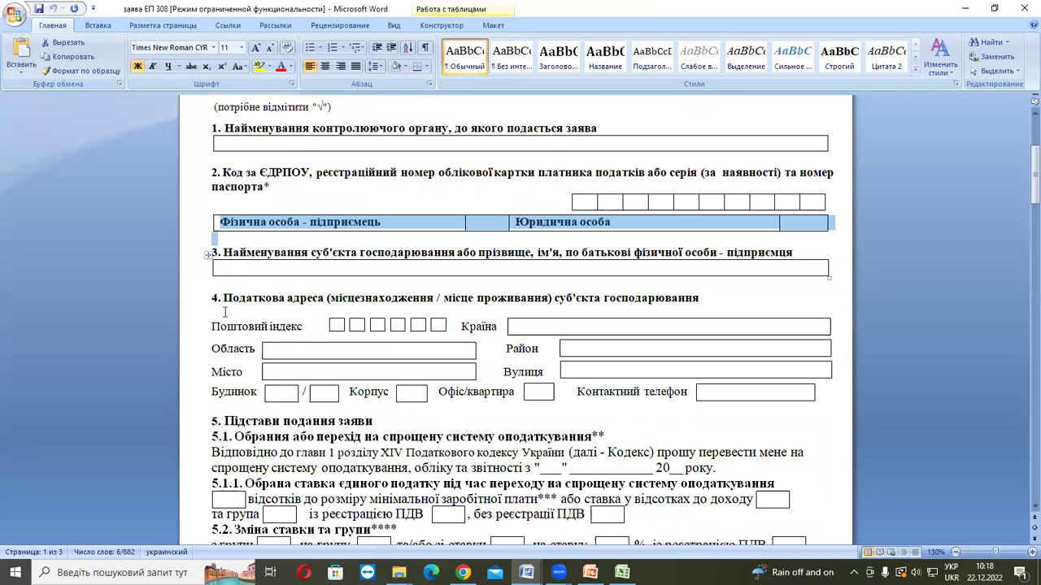
- Highlight section 4 with the tax address fields, and section 5 on the grounds for filing down to the 5.2 heading
drag(224, 299, 514, 394)
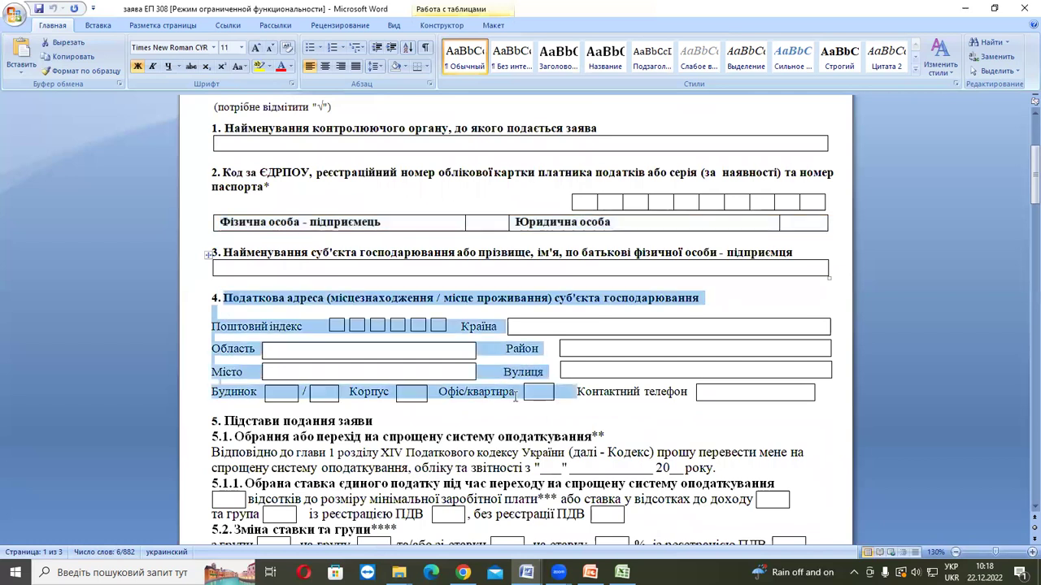
scroll(513, 394, down, 3)
drag(228, 298, 569, 407)
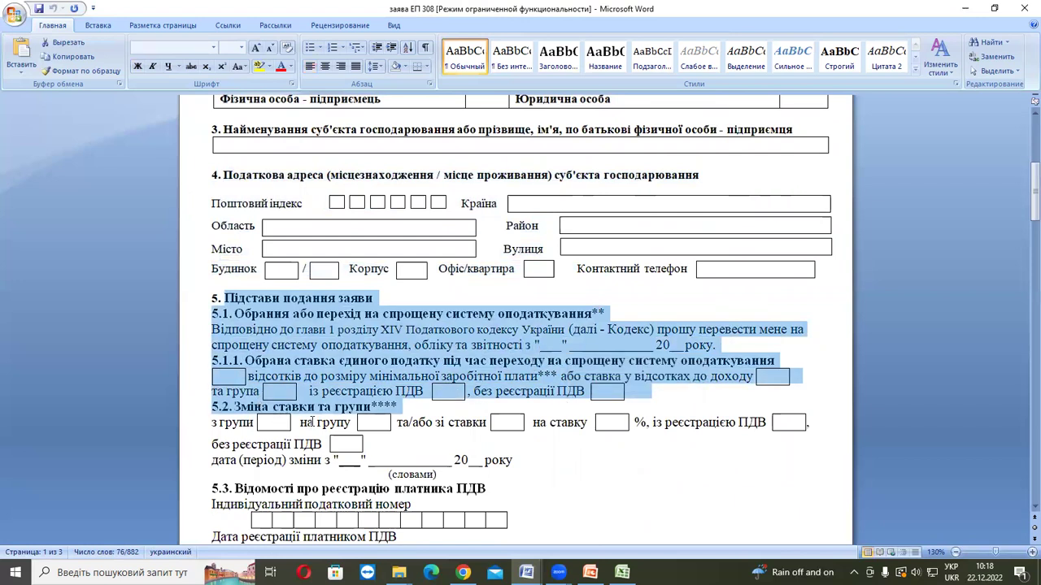
- Highlight section 5.2 Зміна ставки та групи from its heading to the date (period) of change line
scroll(311, 422, down, 2)
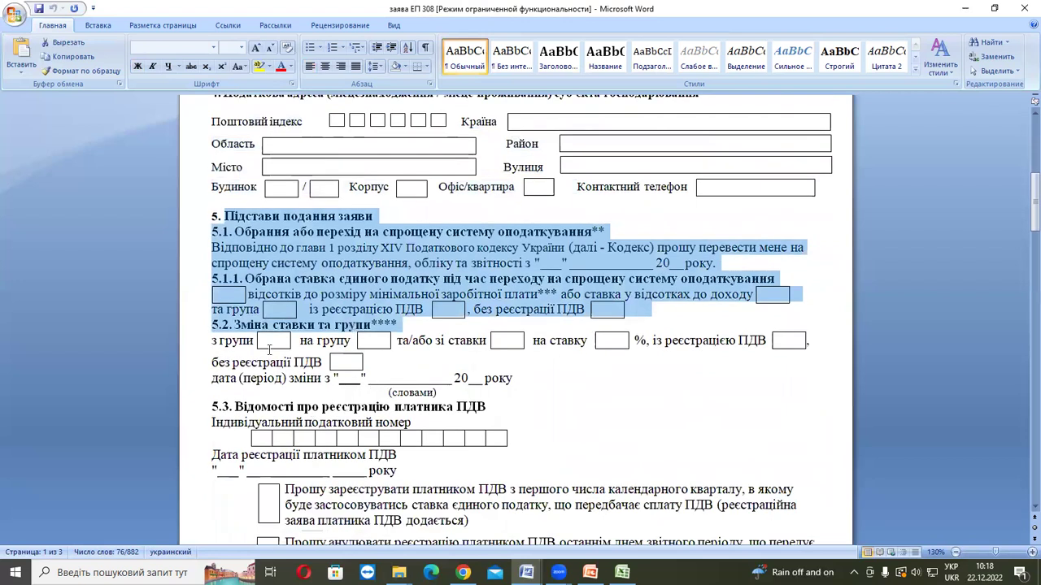
click(236, 325)
drag(236, 325, 506, 390)
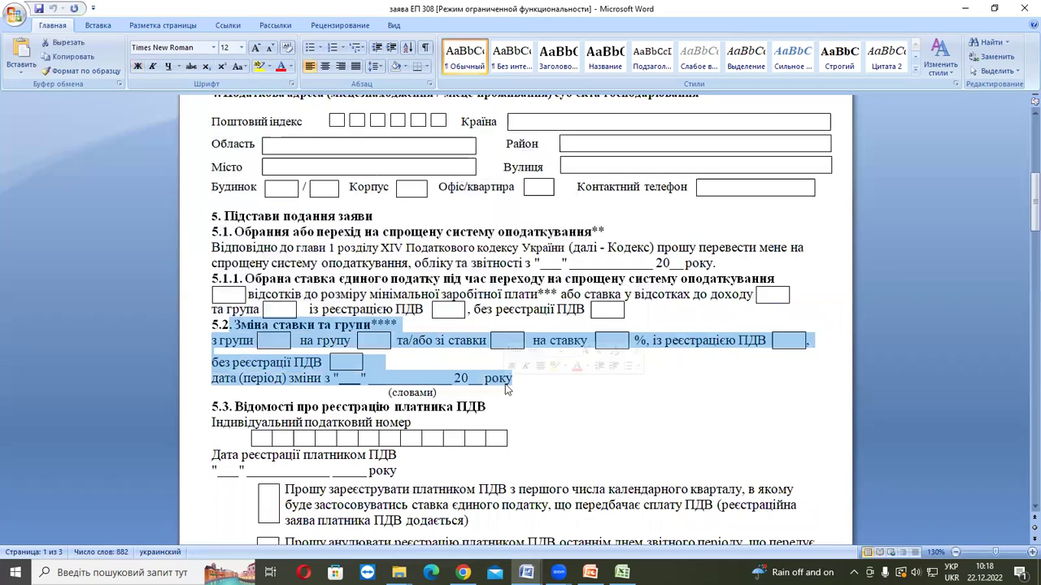
- Review sections 5.3 to 5.5 and highlight section 6 Місце провадження господарської діяльності, including its table and the start of the КОАТУУ note
scroll(306, 422, down, 3)
scroll(306, 423, down, 9)
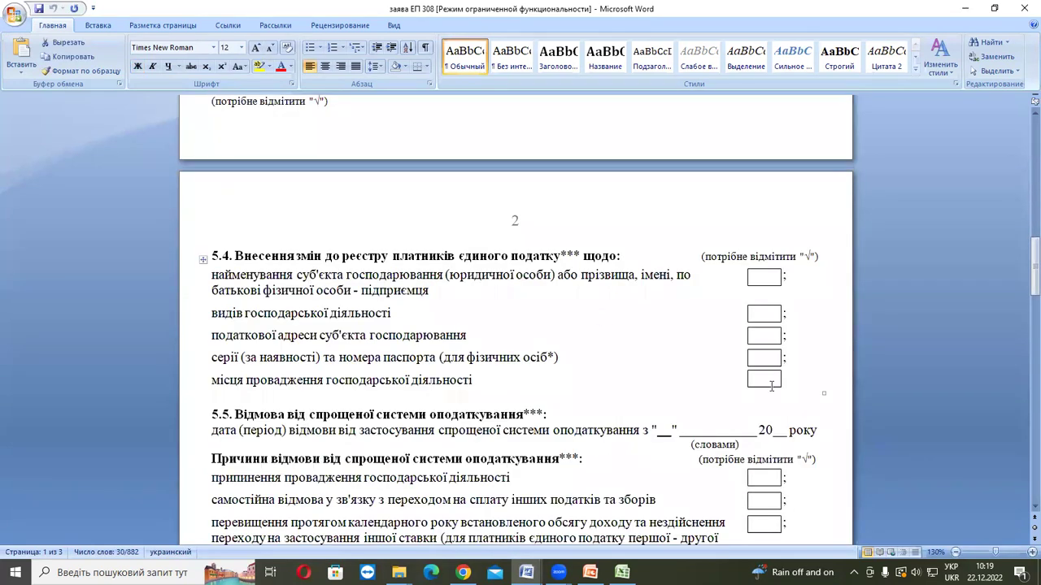
scroll(656, 478, down, 3)
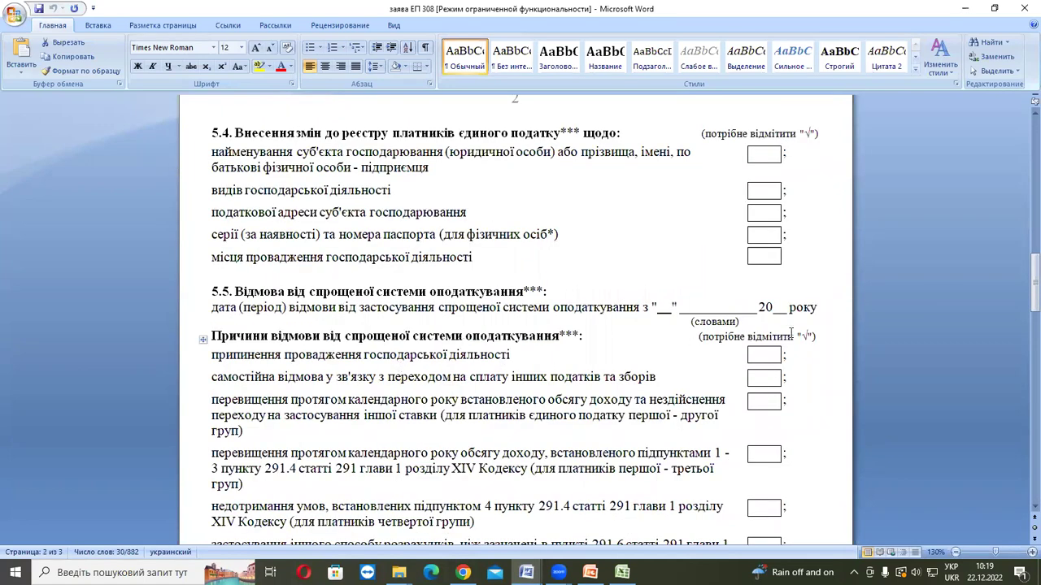
scroll(324, 463, down, 11)
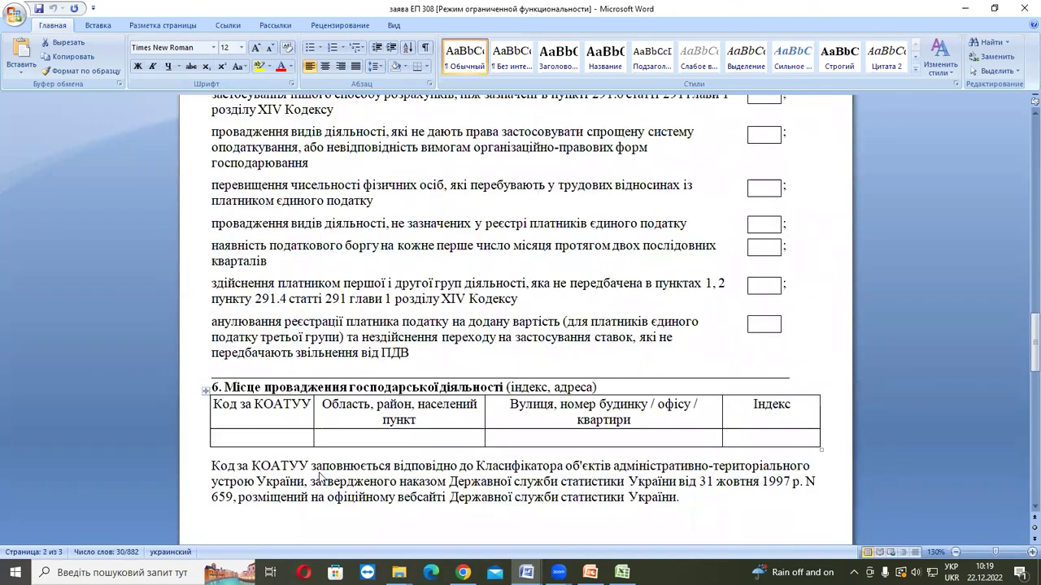
scroll(322, 478, down, 3)
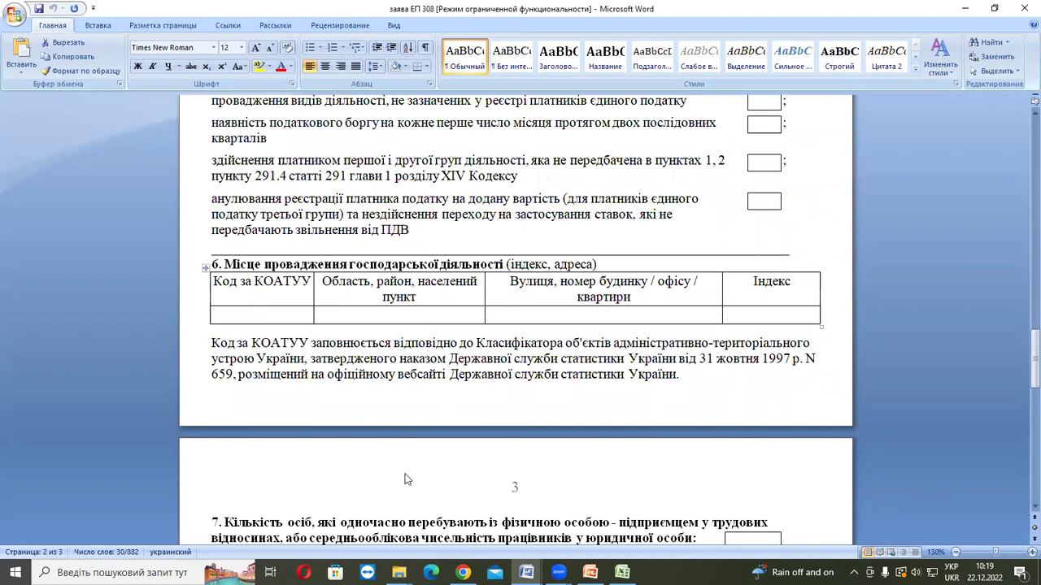
scroll(406, 480, down, 4)
scroll(317, 288, up, 2)
drag(226, 184, 635, 258)
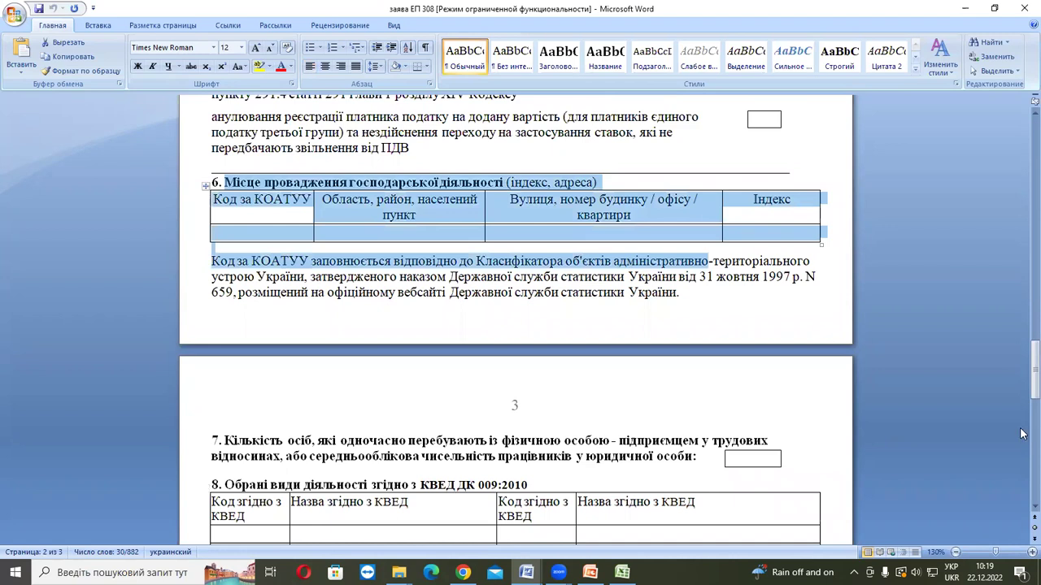
- Minimise the заява ЕП 308 document and the Chrome window, and close the Заява держ реєстрації workbook in Excel
click(967, 7)
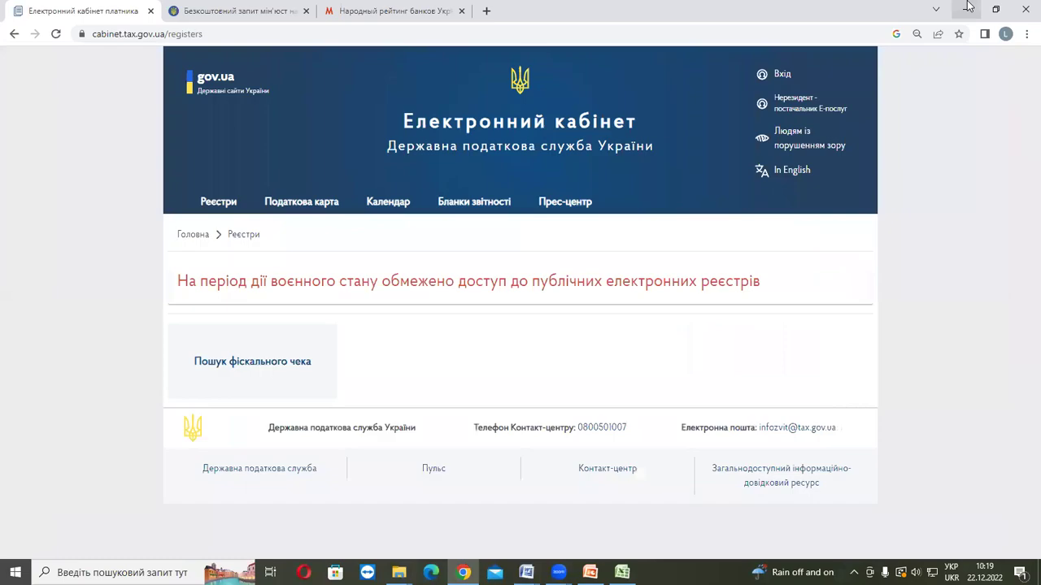
click(968, 7)
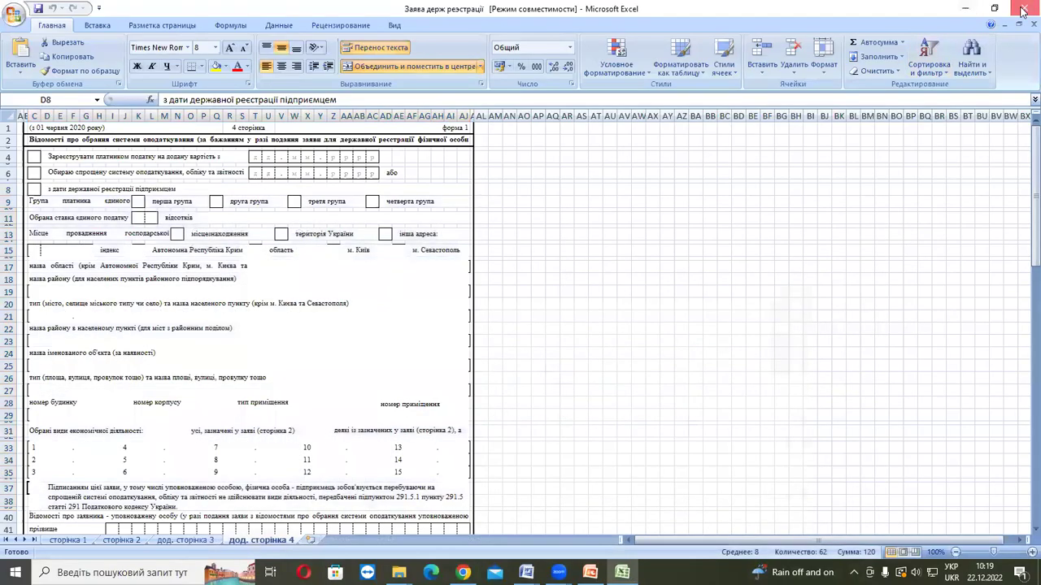
click(1023, 9)
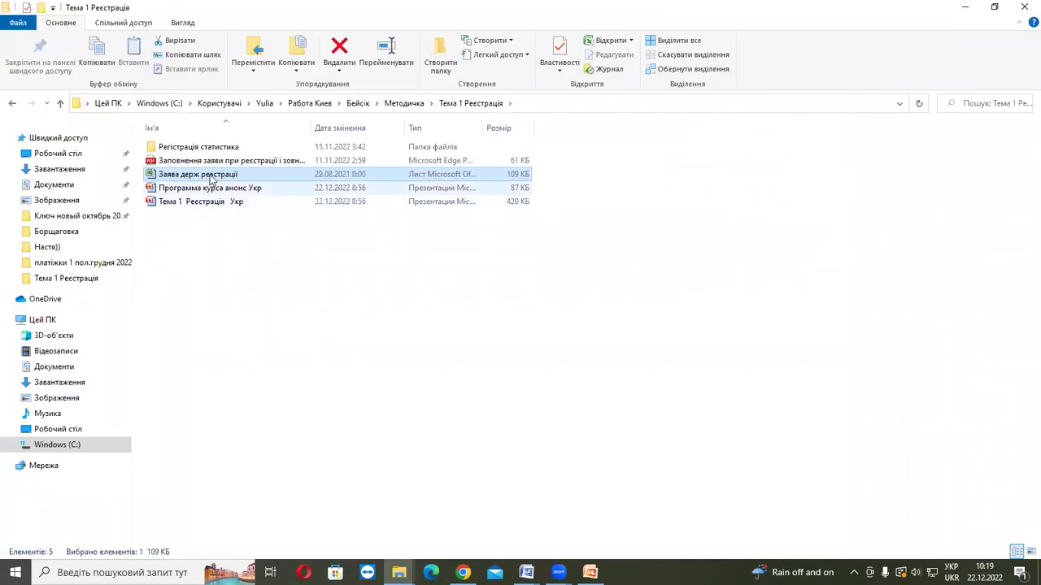
- Open the PDF about filling in the application for foreign economic activity in Edge, and maximise its window with enlarged text
double_click(244, 162)
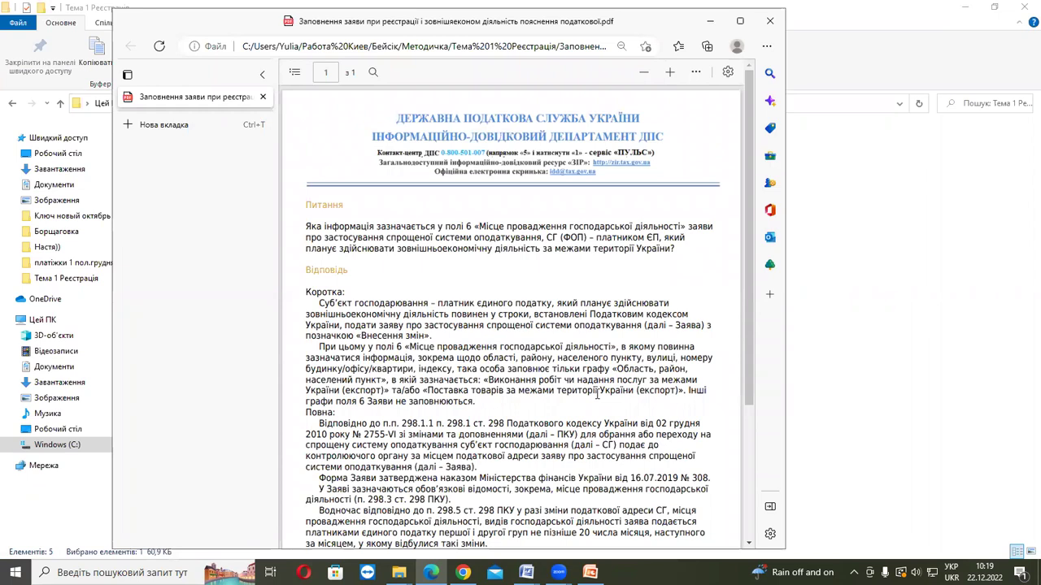
scroll(598, 393, up, 5)
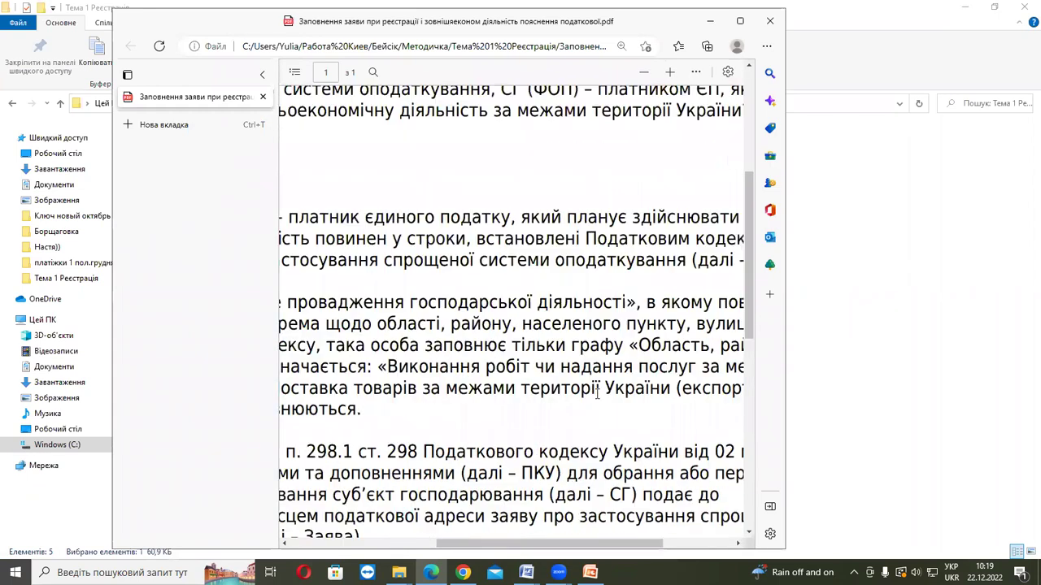
click(746, 23)
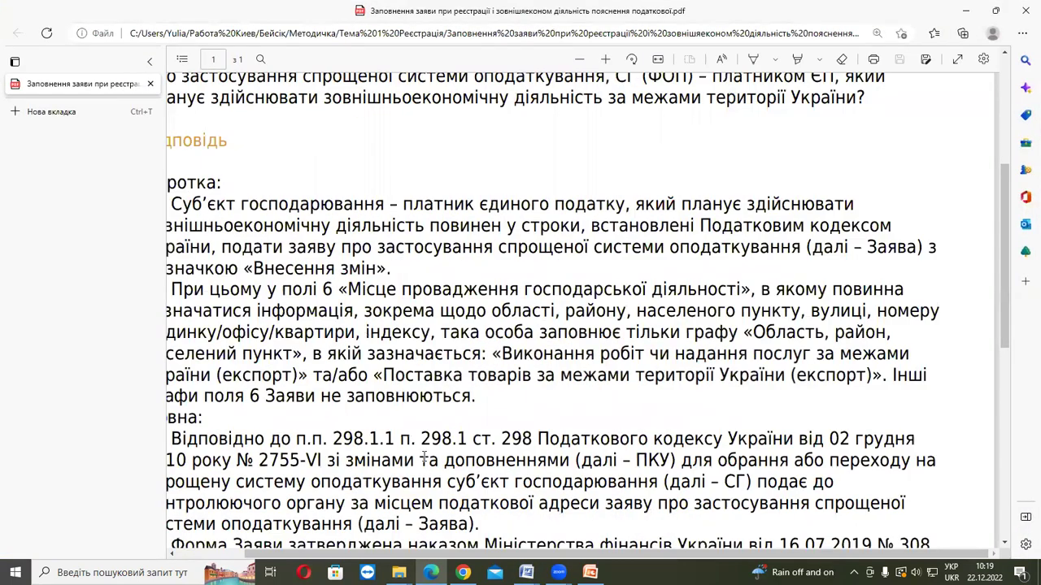
scroll(424, 453, down, 3)
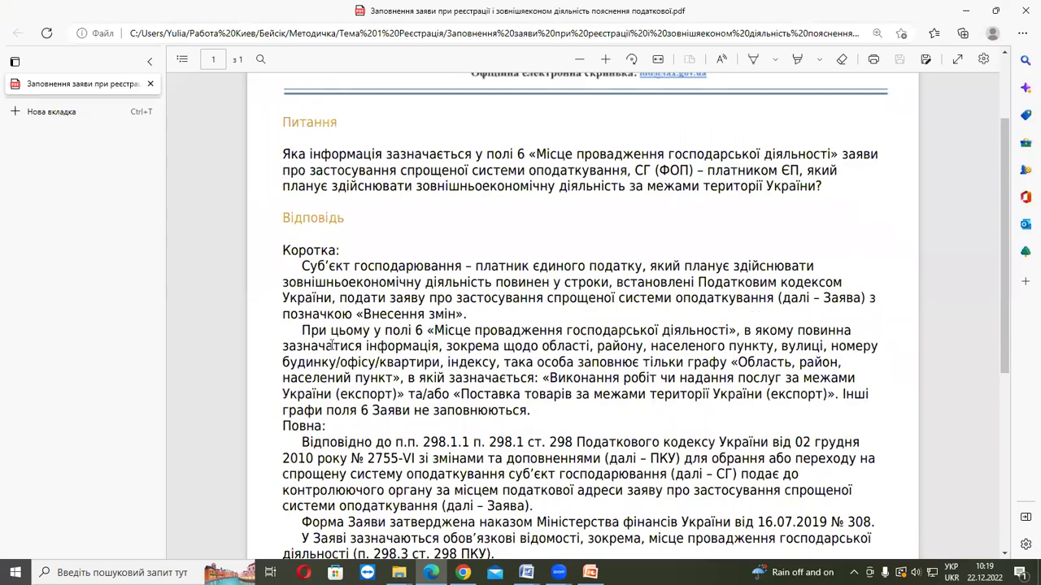
- Highlight the short answer's paragraph on field 6, its export wording for services and goods, and the phrase about the «Область, район, населений пункт» column
drag(304, 330, 760, 416)
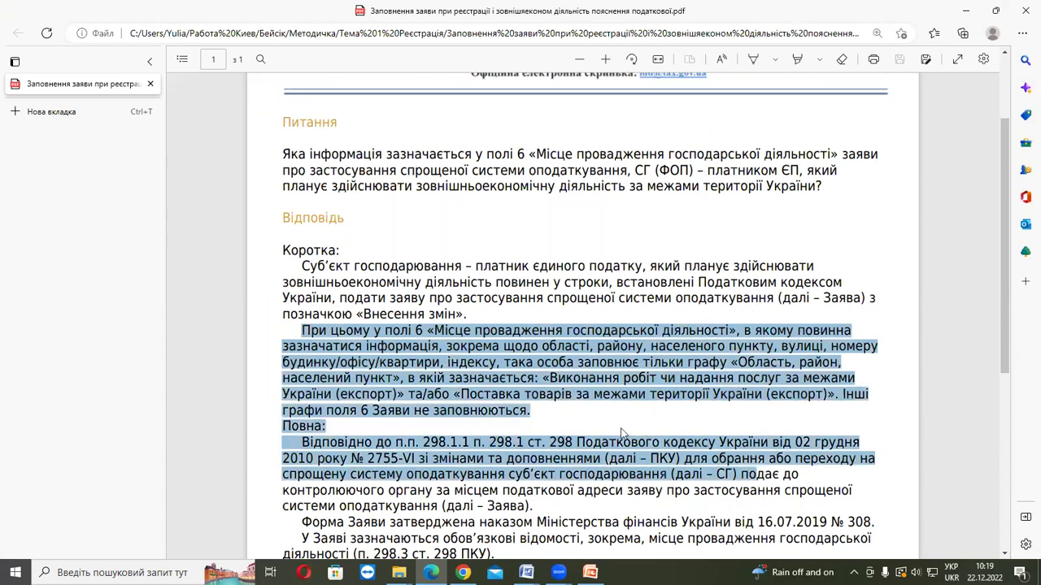
drag(551, 379, 766, 396)
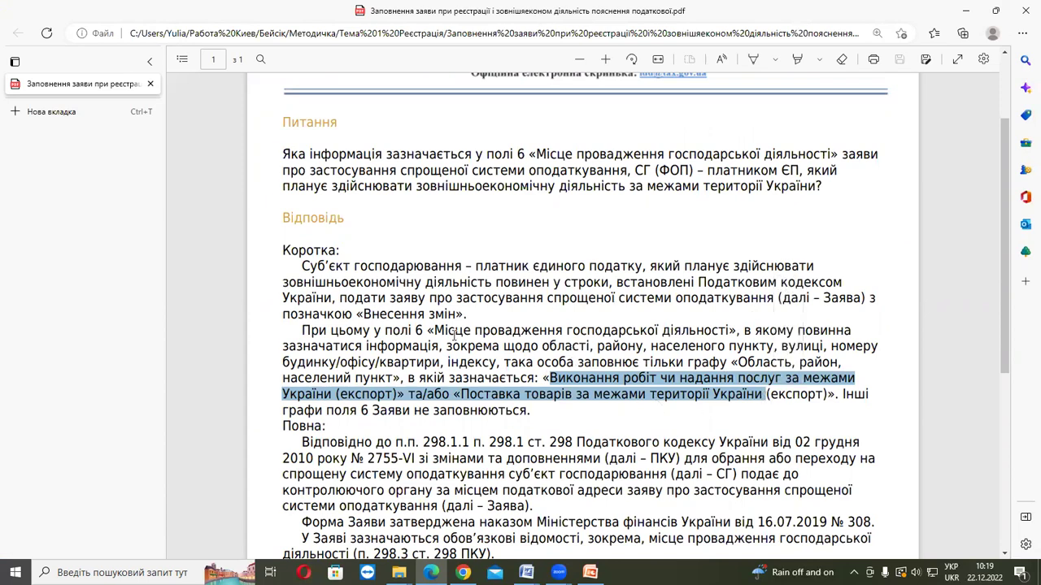
drag(435, 332, 501, 336)
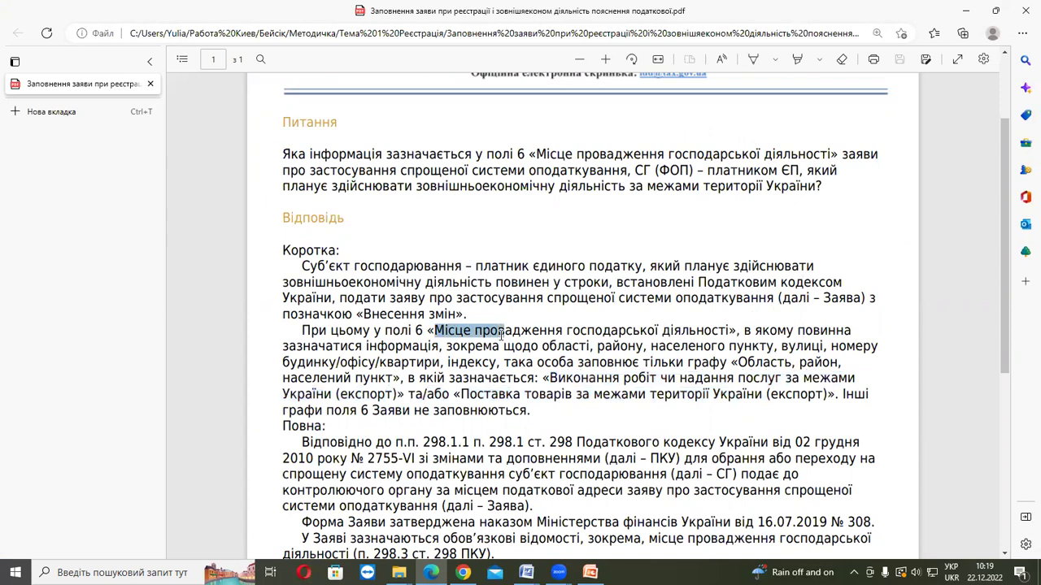
drag(502, 336, 409, 384)
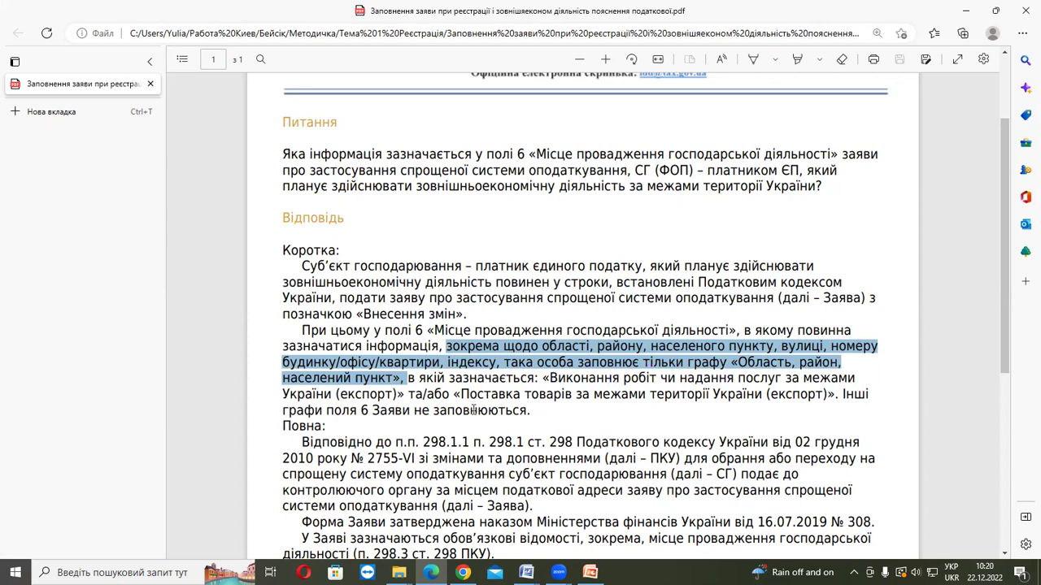
scroll(473, 410, down, 1)
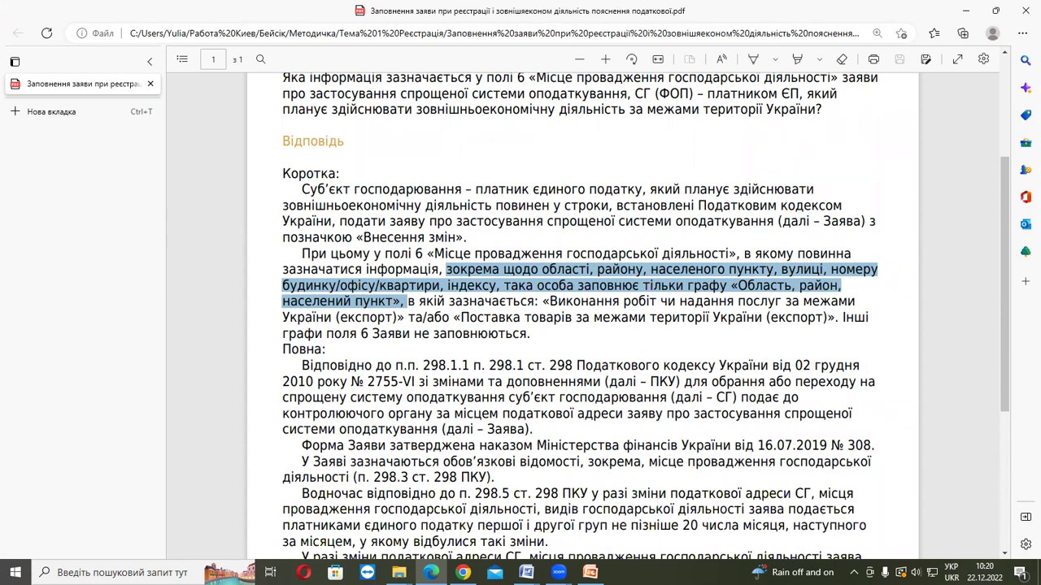
- Switch back to заява ЕП 308 in Word and highlight the section 6 heading with its address table
click(527, 573)
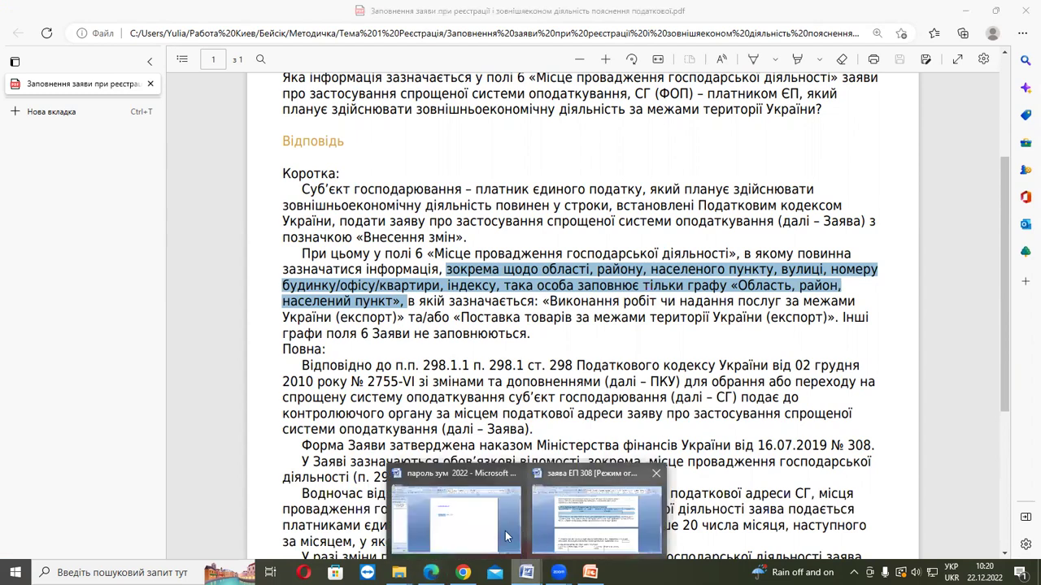
click(592, 533)
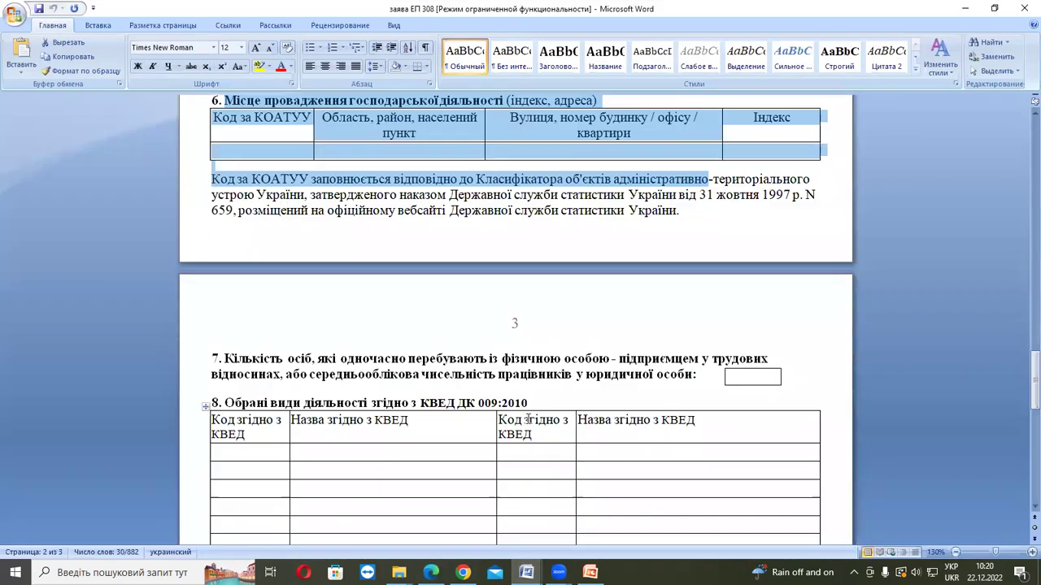
scroll(529, 418, up, 2)
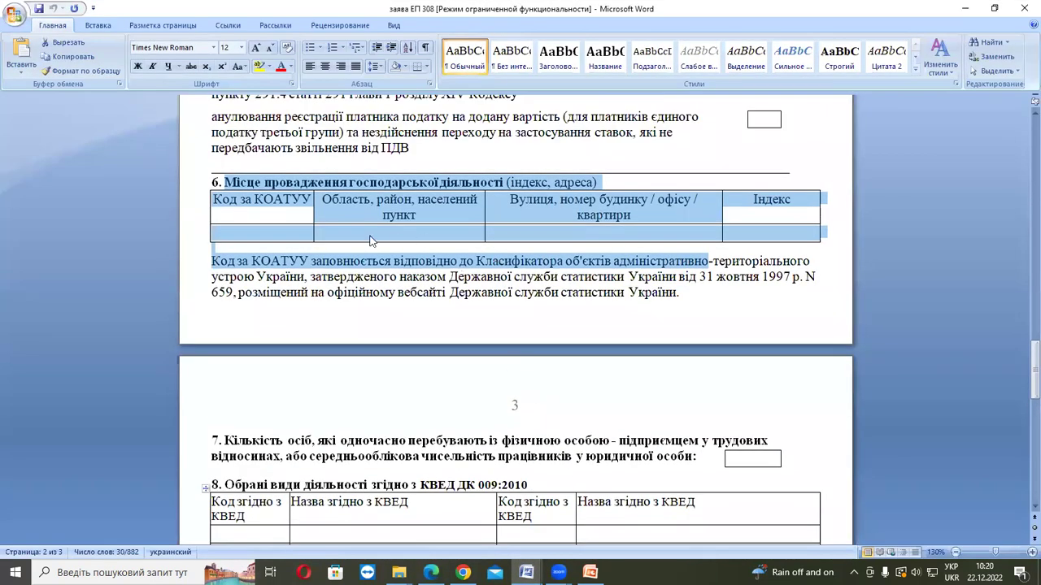
click(290, 215)
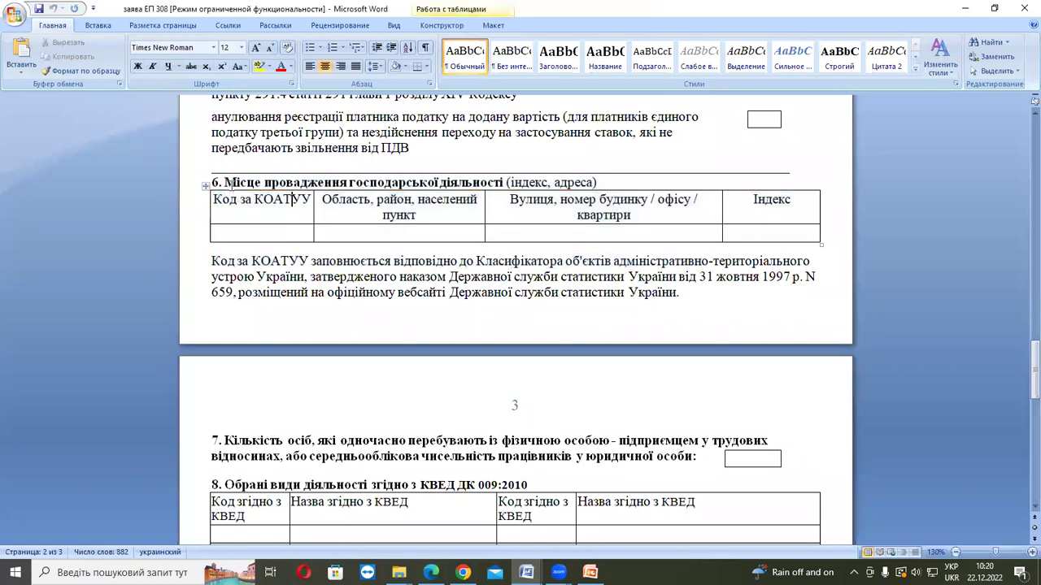
drag(226, 184, 556, 231)
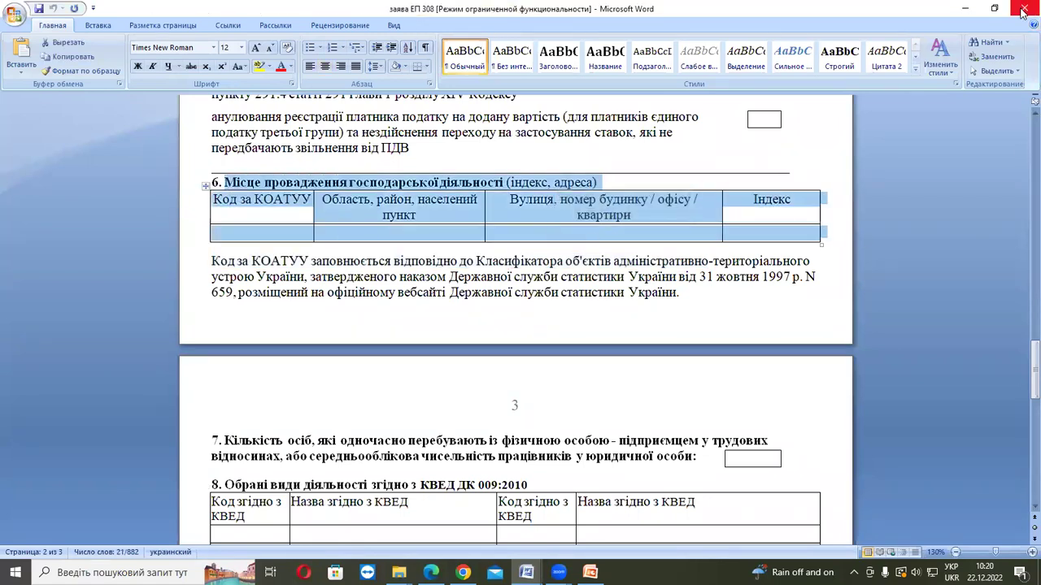
- Put away the form and the PDF, and in File Explorer open Нові бланки реєстрації ЄП 308 under Методичка, Тема 2 ЄП +ЄСВ, ЄП
click(1023, 10)
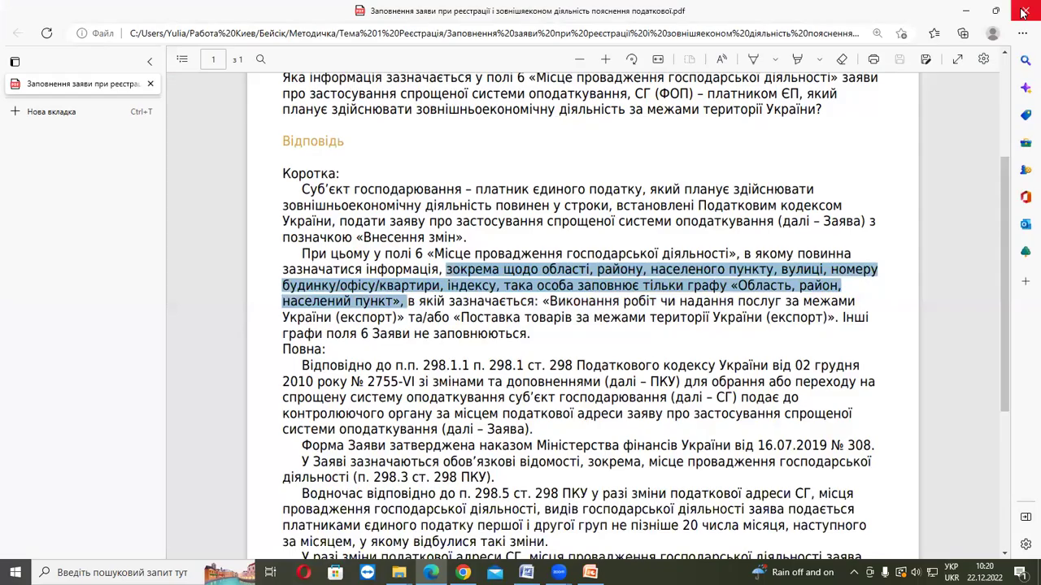
click(964, 10)
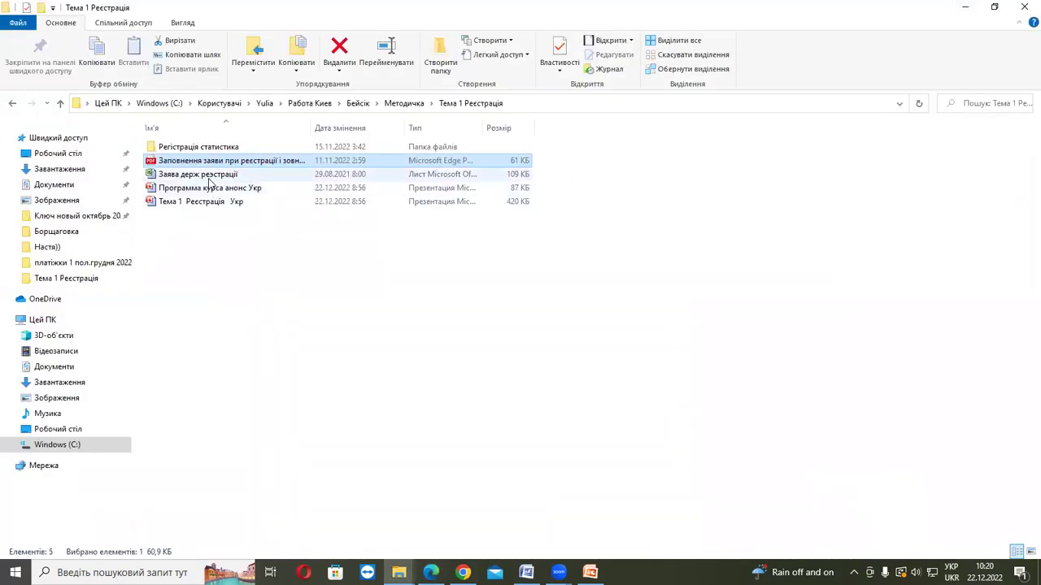
click(402, 104)
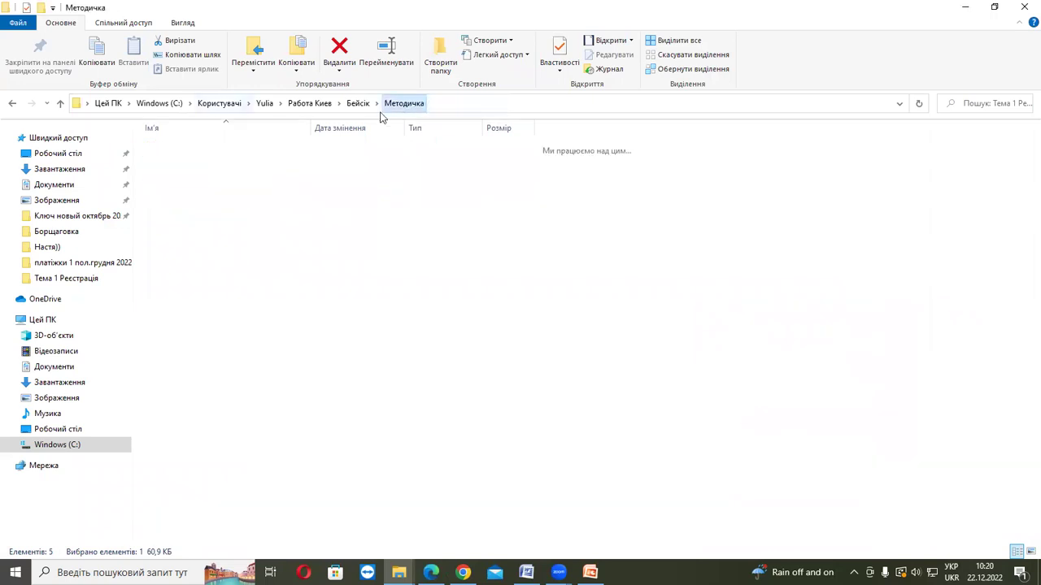
double_click(205, 188)
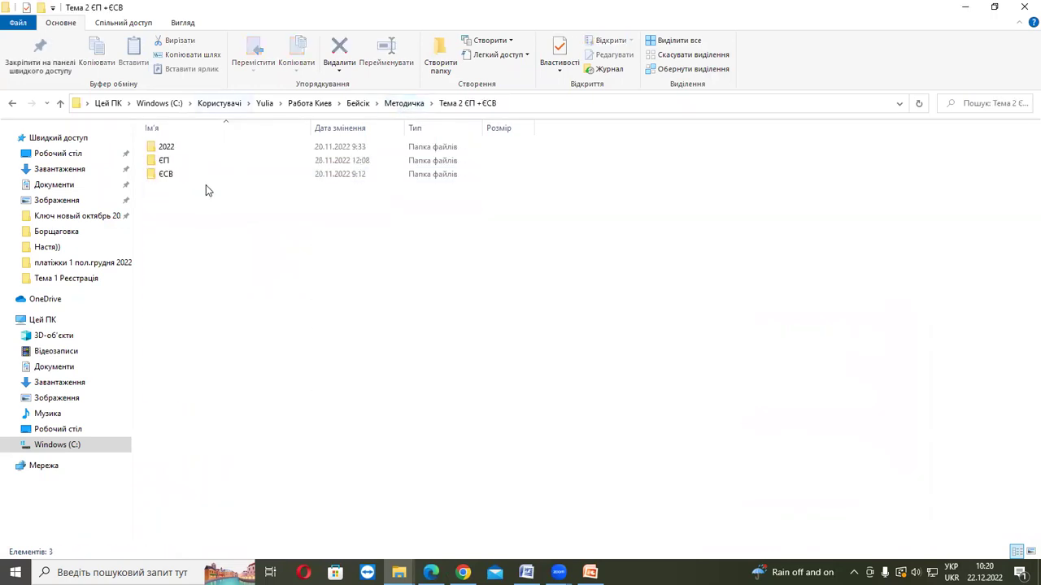
double_click(170, 161)
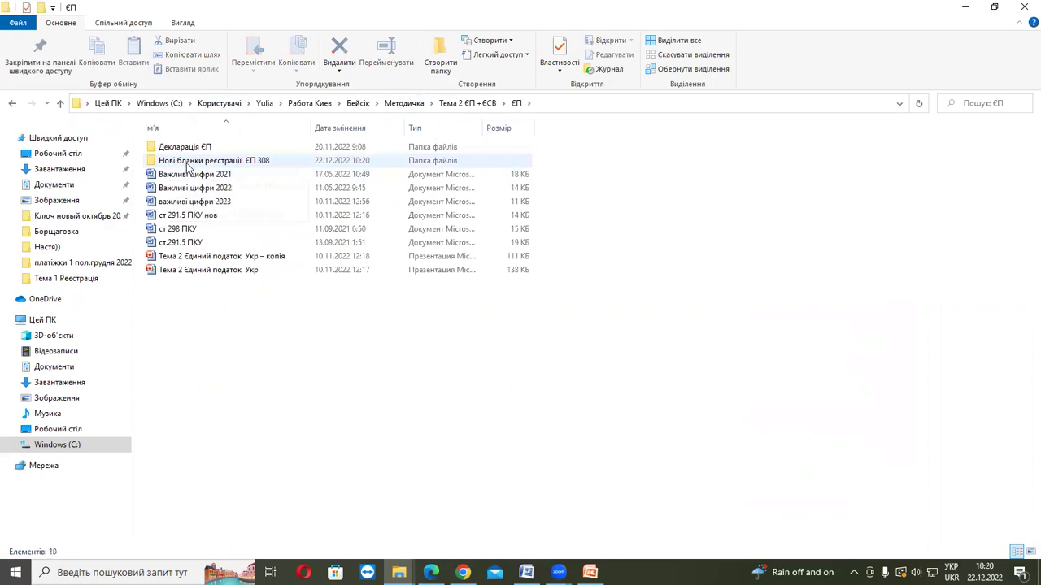
double_click(195, 161)
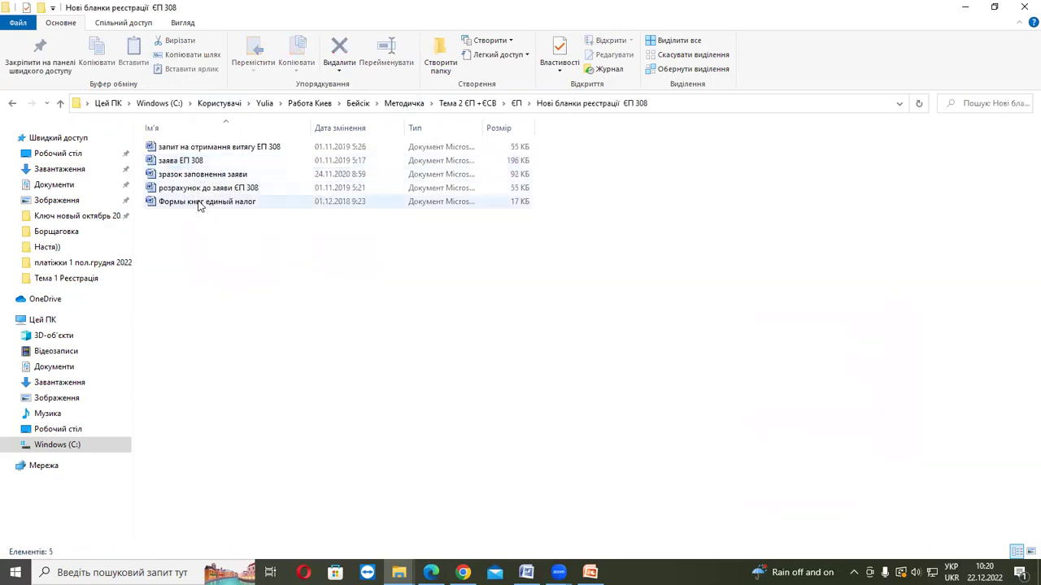
- Open the зразок заповнення заяви document in Word and view the completed sections 1 to 5 of the sample
click(205, 176)
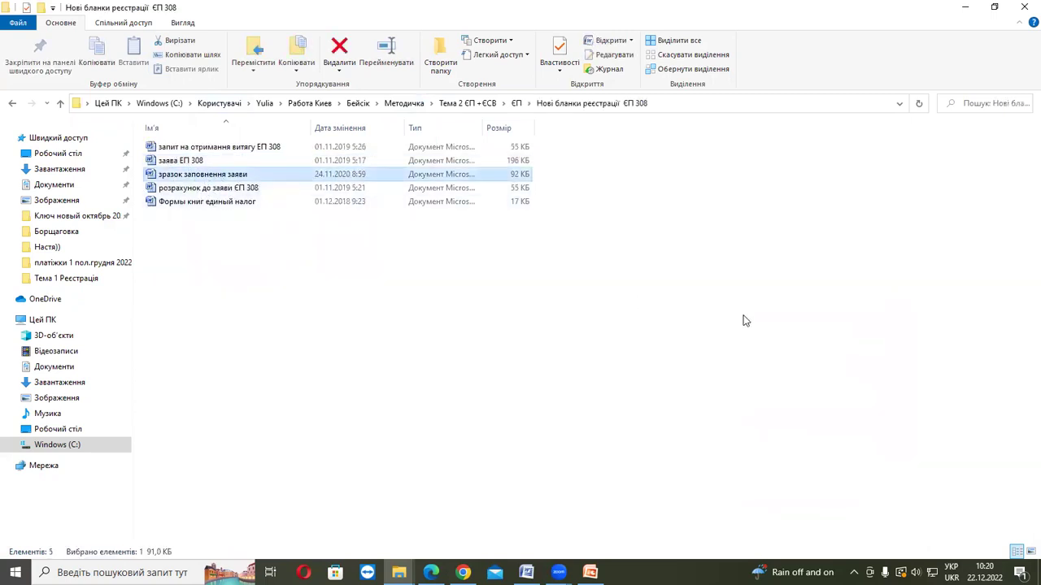
key(Return)
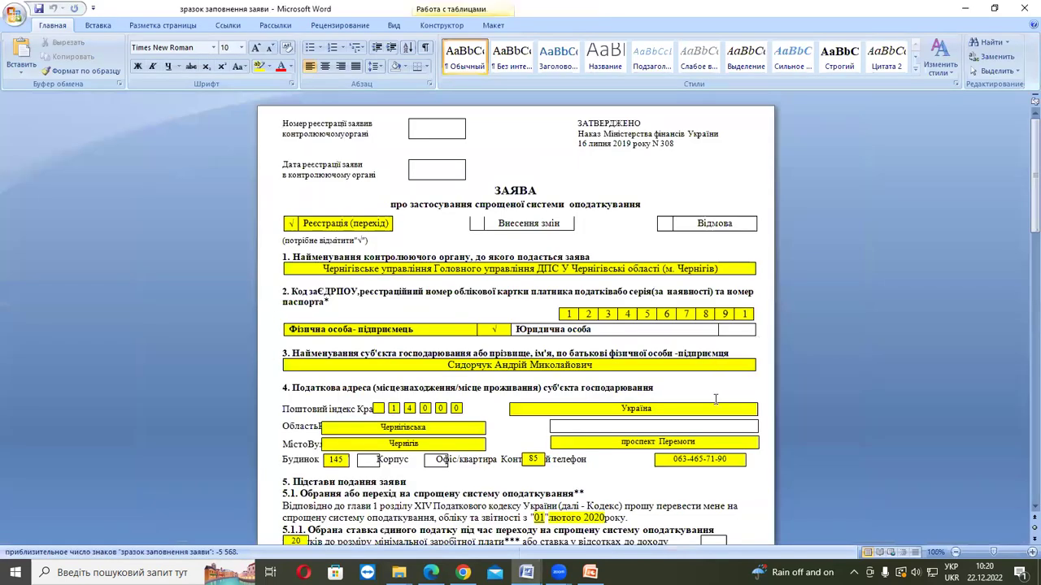
scroll(715, 398, down, 2)
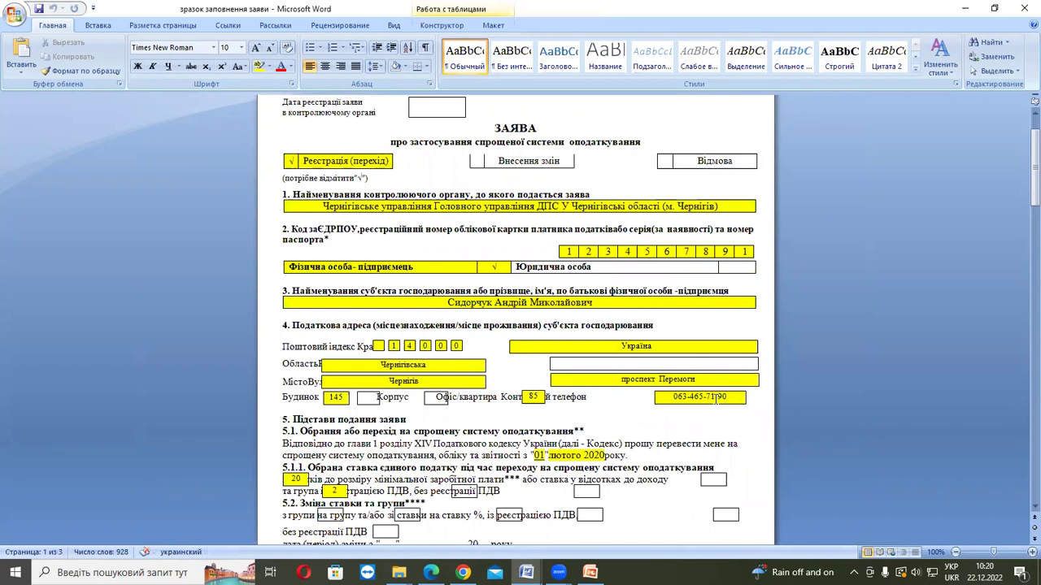
- Highlight the sample's title, ЗАЯВА про застосування спрощеної системи оподаткування, and view its completed sections 1 to 5
drag(496, 128, 644, 143)
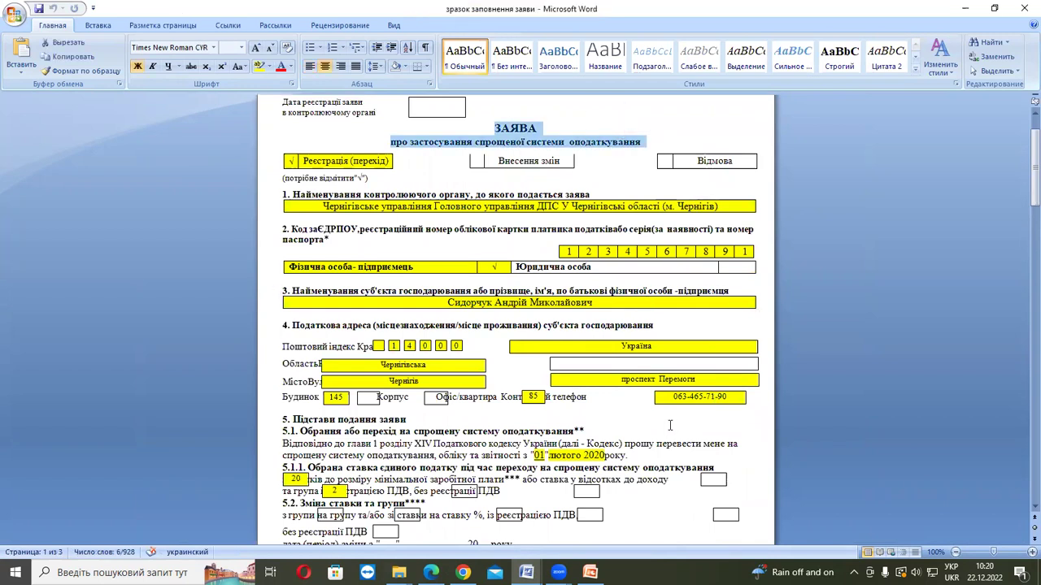
scroll(670, 424, down, 2)
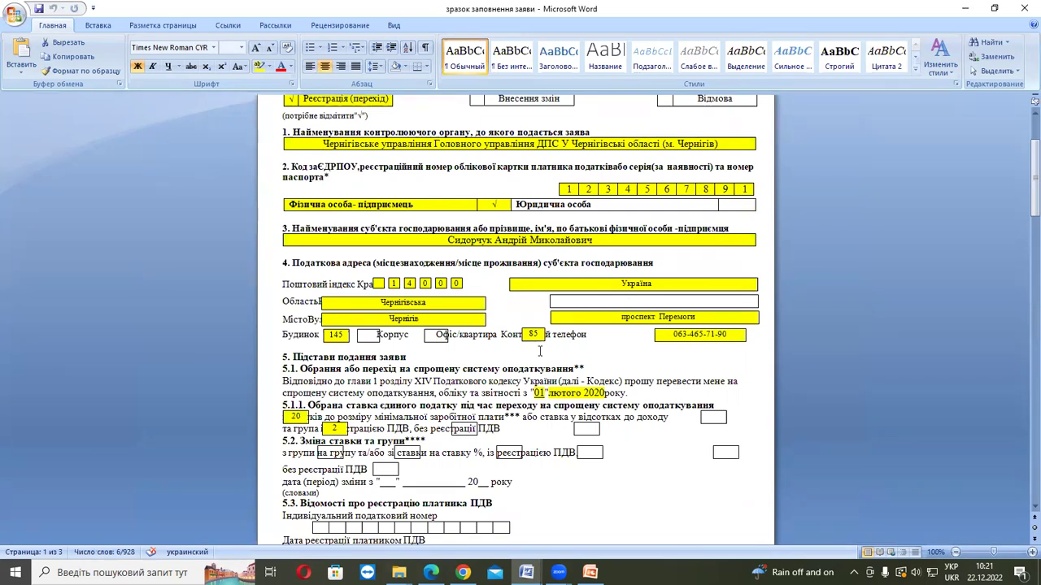
scroll(467, 350, up, 1)
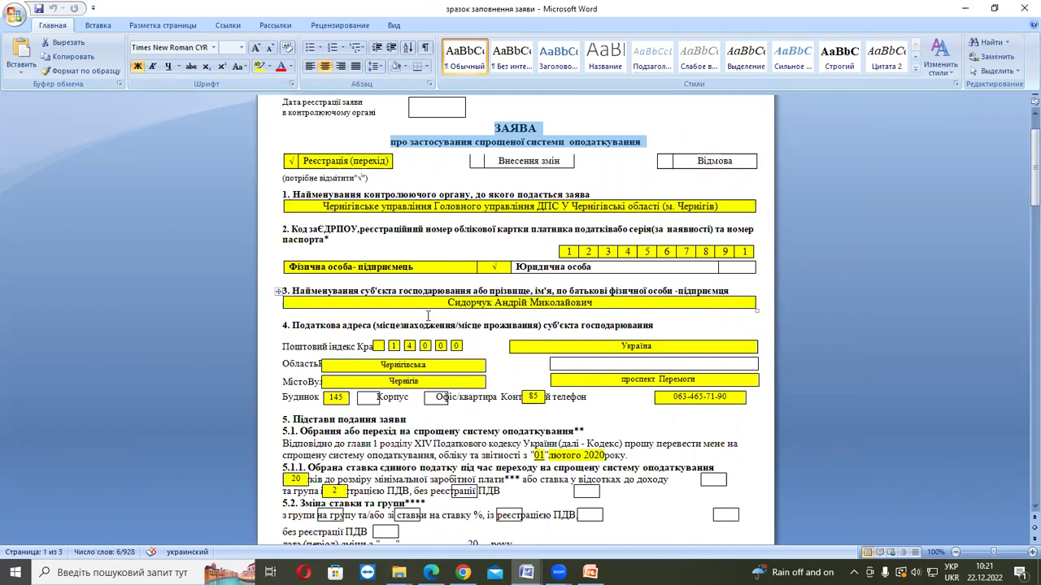
scroll(421, 327, down, 1)
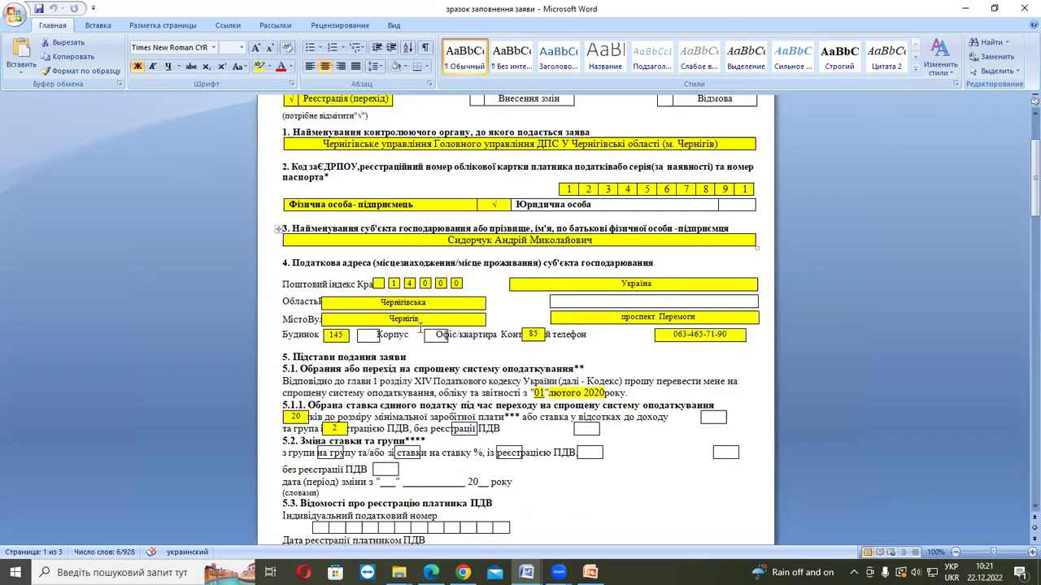
- Highlight section 5.1.1 on the chosen single tax rate through the 5.2 heading, and the transition date in section 5.1
drag(286, 405, 471, 442)
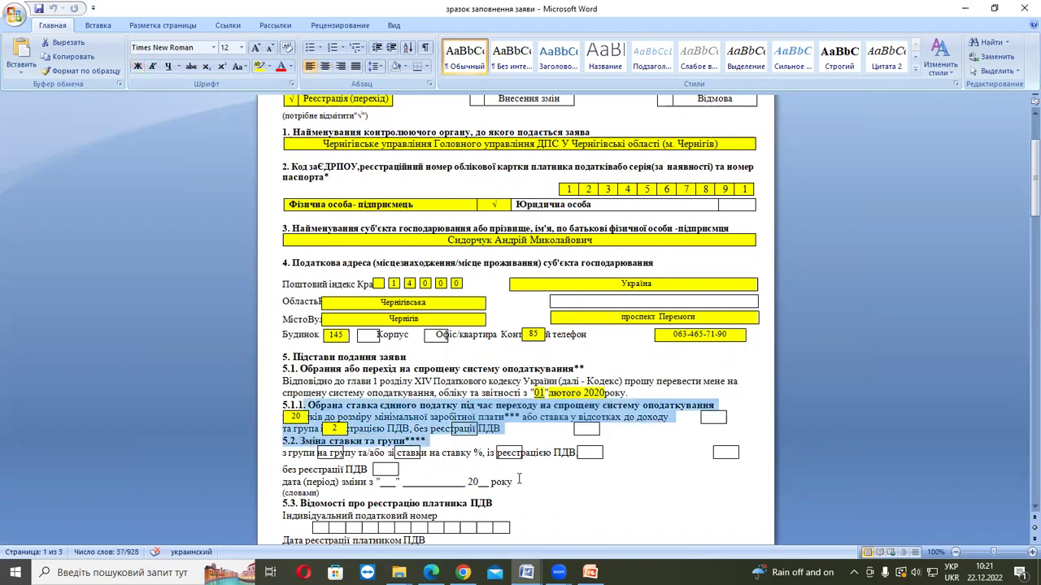
scroll(479, 466, down, 1)
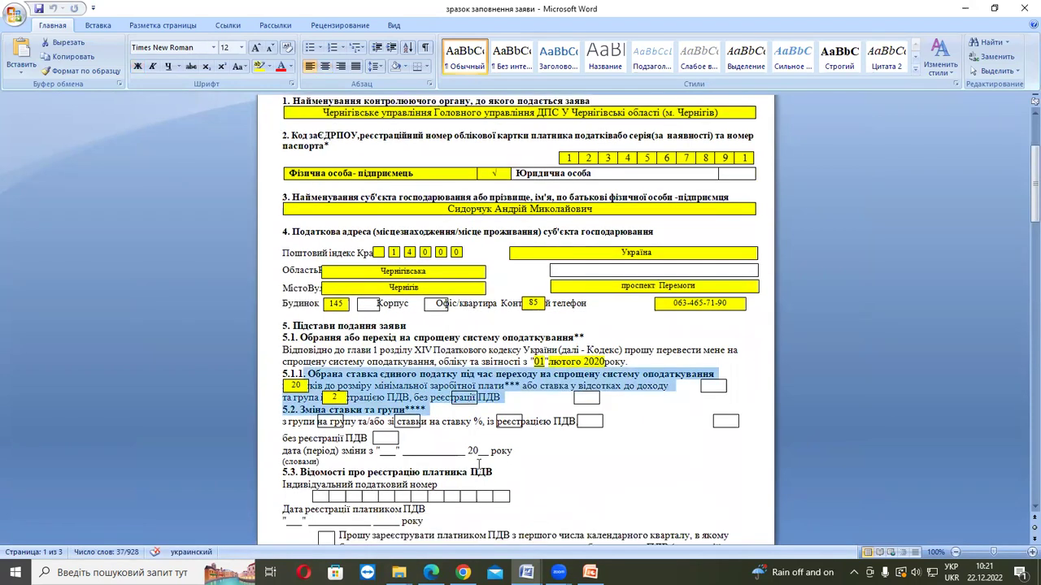
scroll(479, 466, down, 1)
drag(532, 330, 604, 341)
- Highlight the section 6 heading with its business location table, and the section 7 paragraph on the number of employees
scroll(592, 442, down, 10)
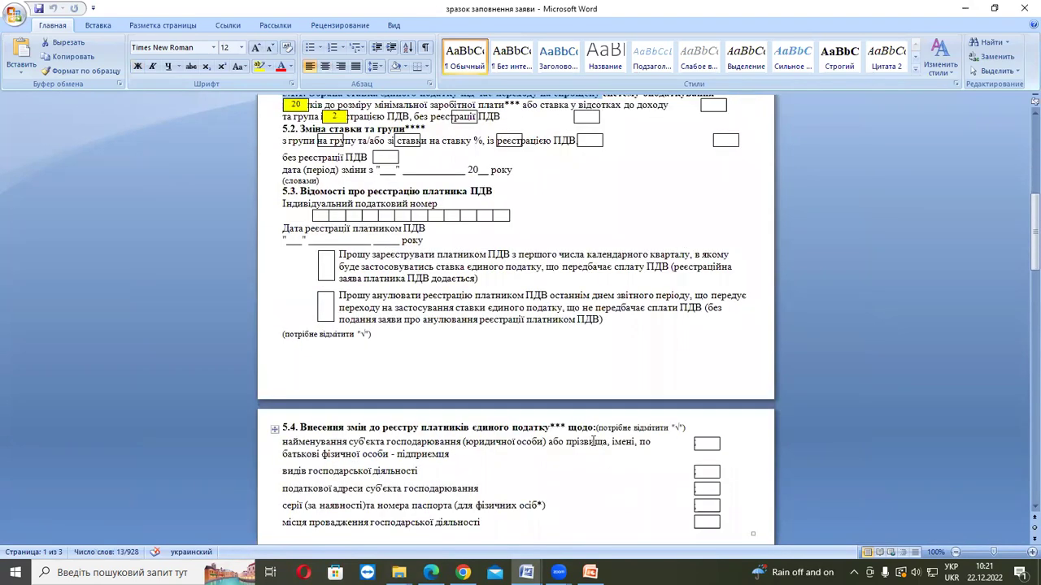
scroll(593, 442, down, 16)
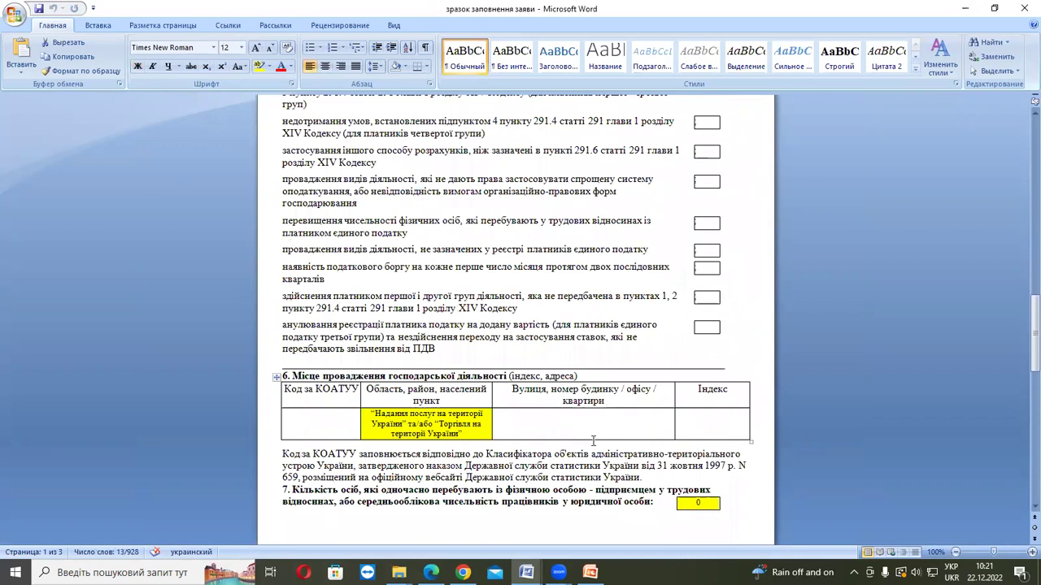
drag(302, 314, 375, 361)
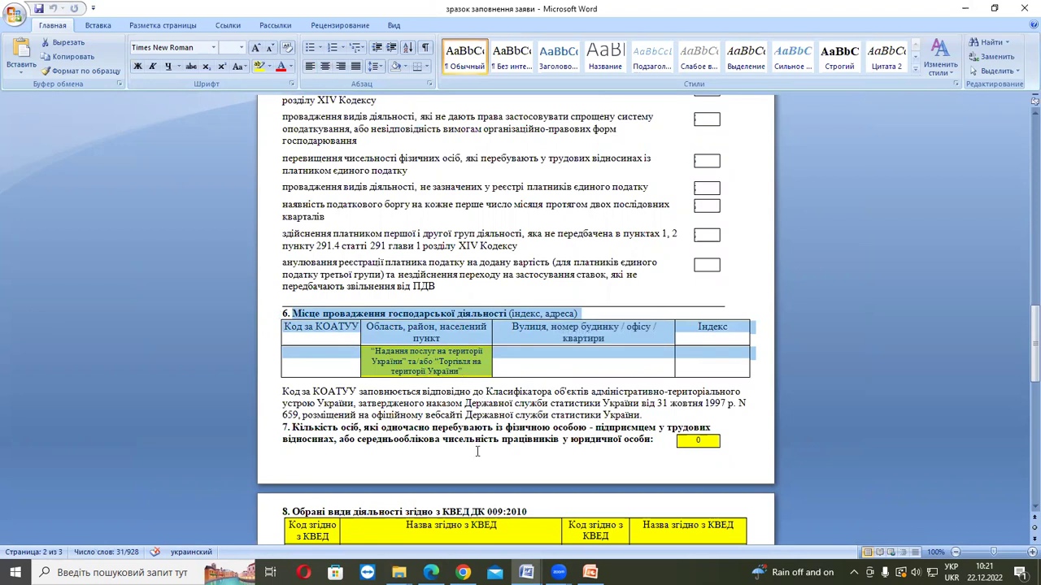
scroll(474, 458, down, 1)
scroll(474, 458, down, 1)
drag(292, 365, 685, 390)
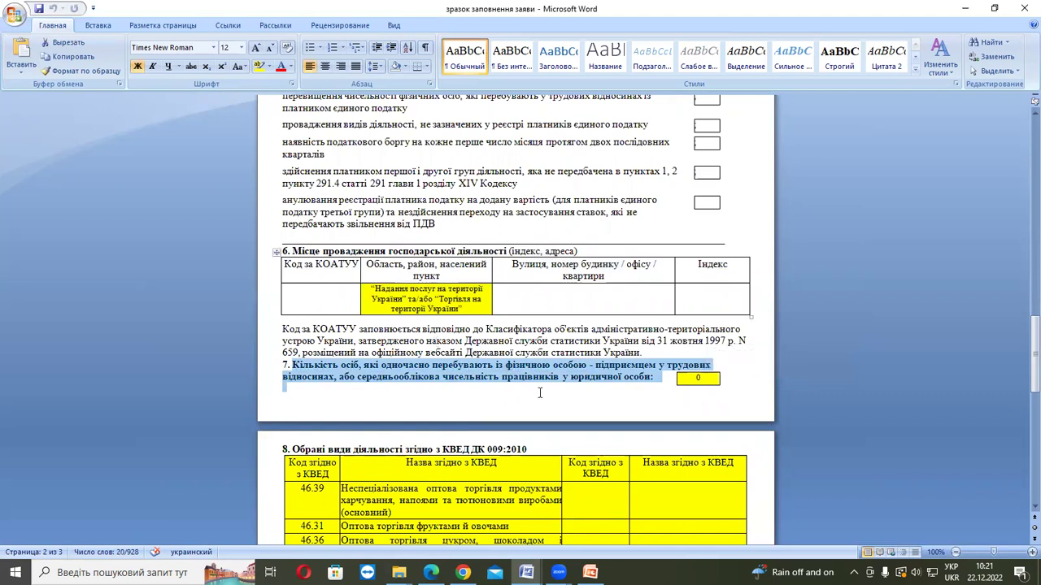
- Highlight section 8 with its table of selected КВЕД activities, and the section 9 paragraph on tax debt
scroll(546, 395, down, 3)
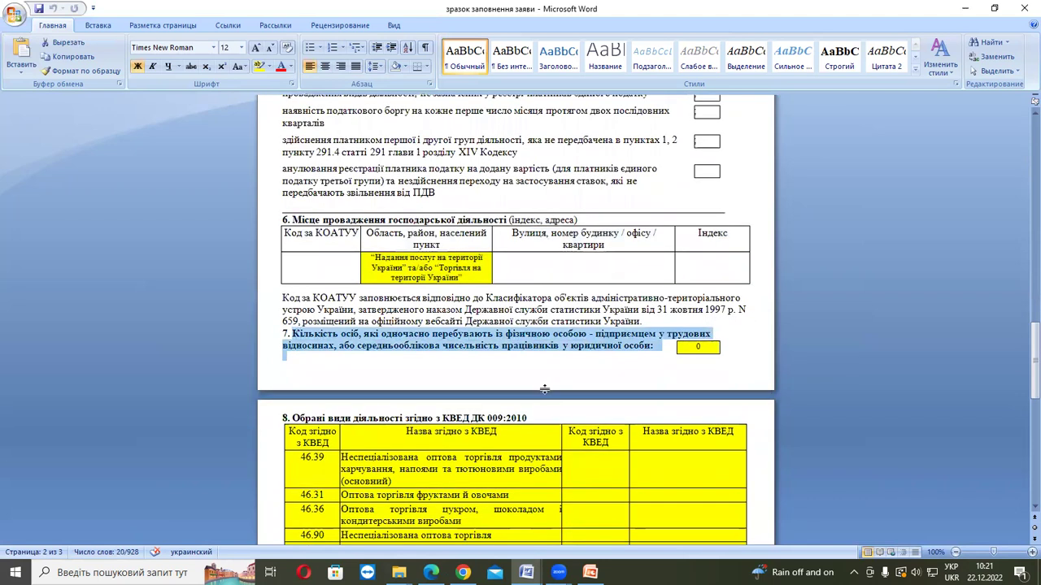
drag(287, 298, 590, 465)
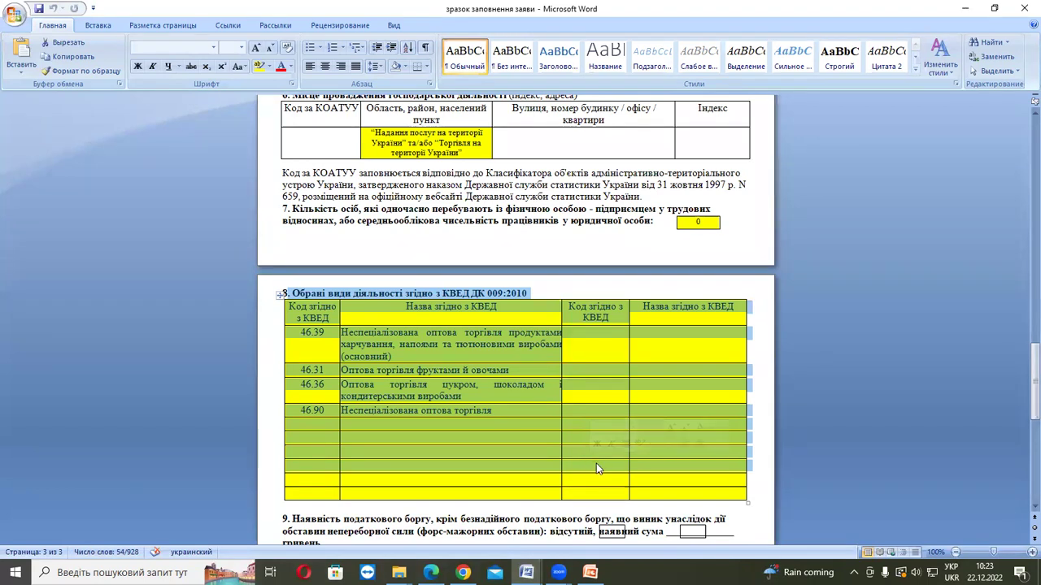
scroll(596, 463, down, 4)
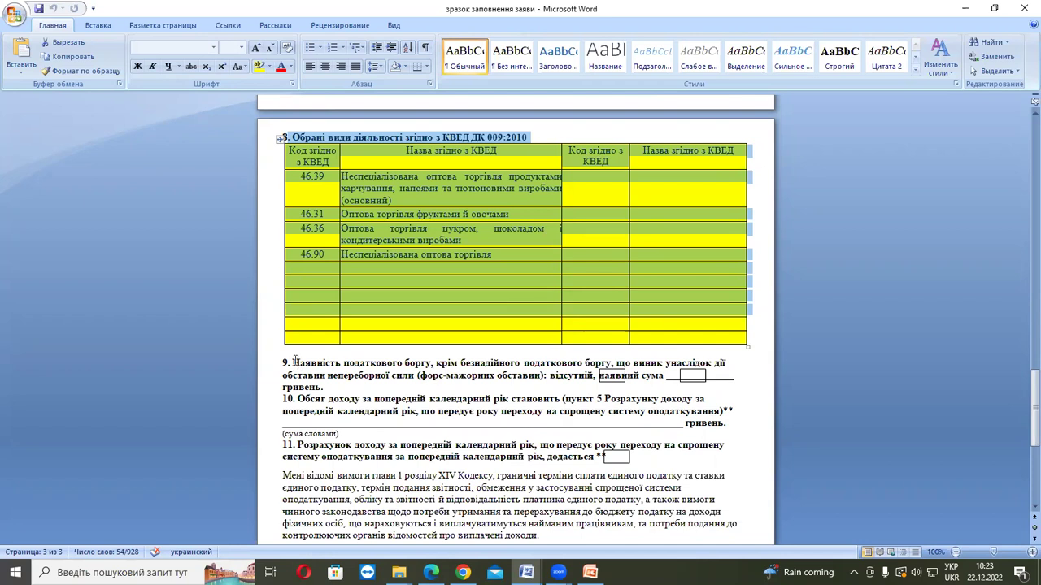
drag(291, 363, 642, 388)
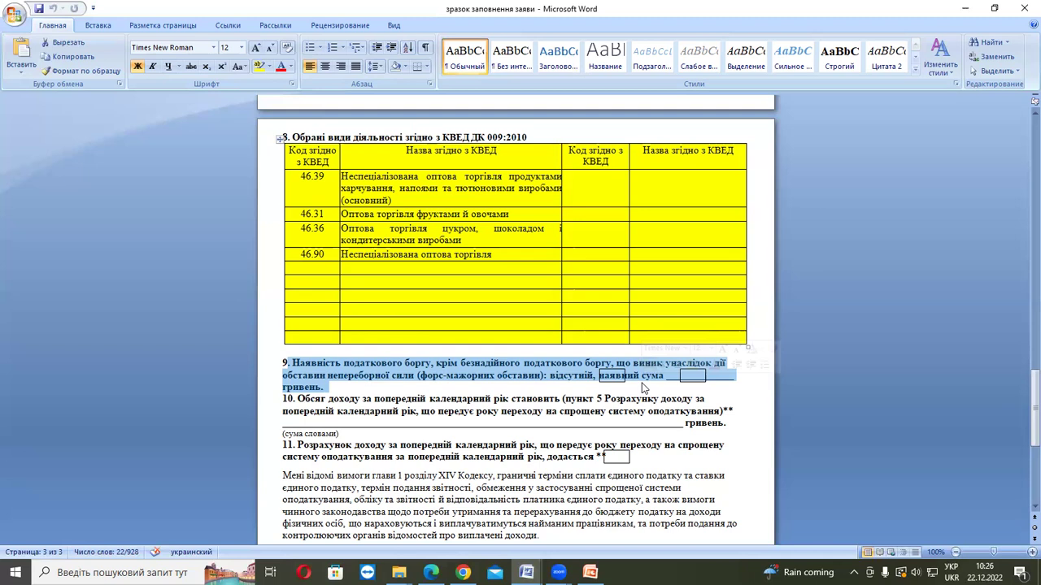
- Highlight sections 10 and 11 on the previous year's income and view the footnotes and signature block, clearing the text selection
scroll(488, 390, down, 2)
drag(301, 342, 640, 398)
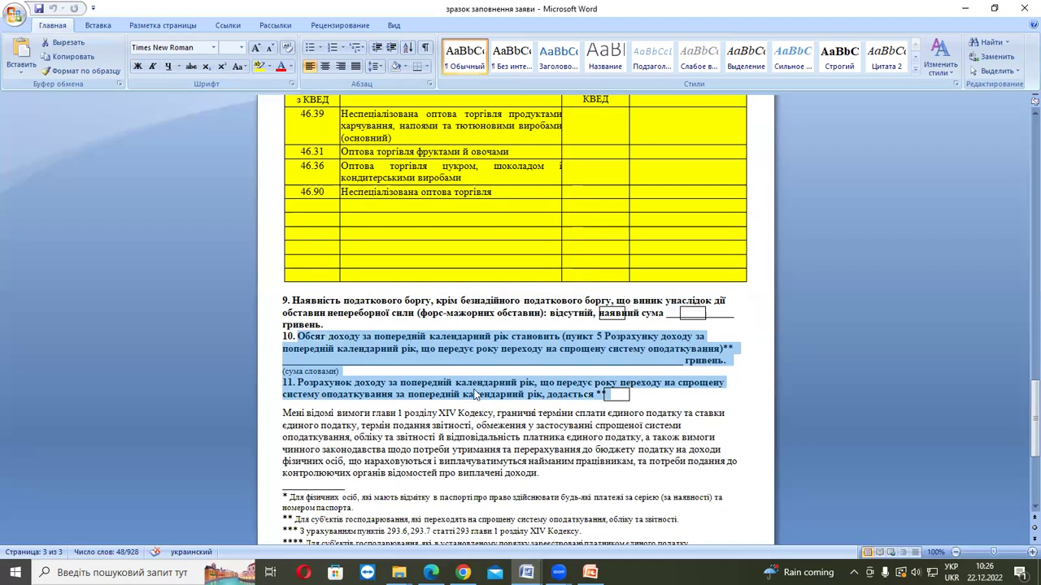
scroll(476, 393, down, 3)
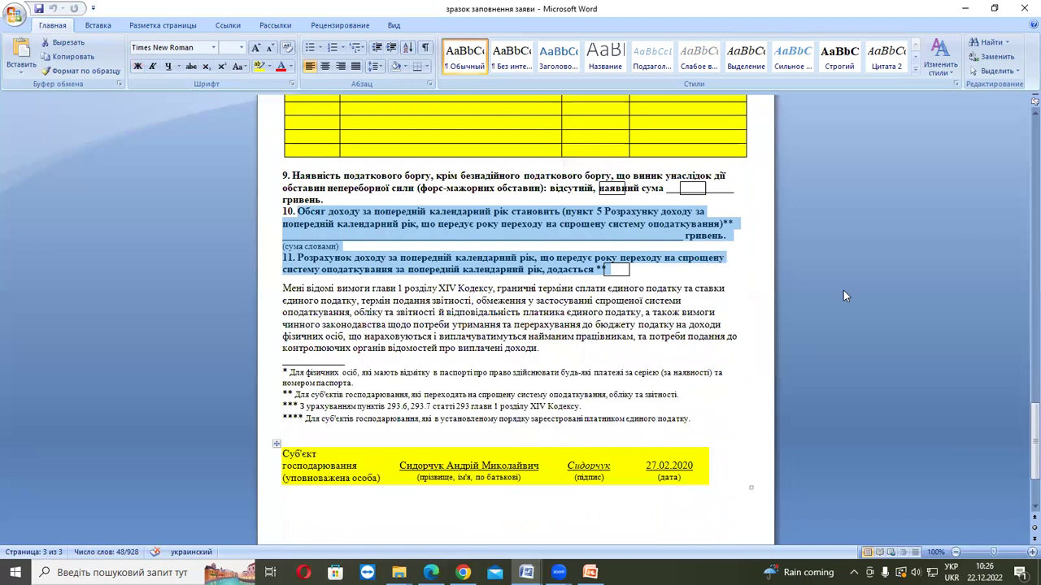
click(710, 335)
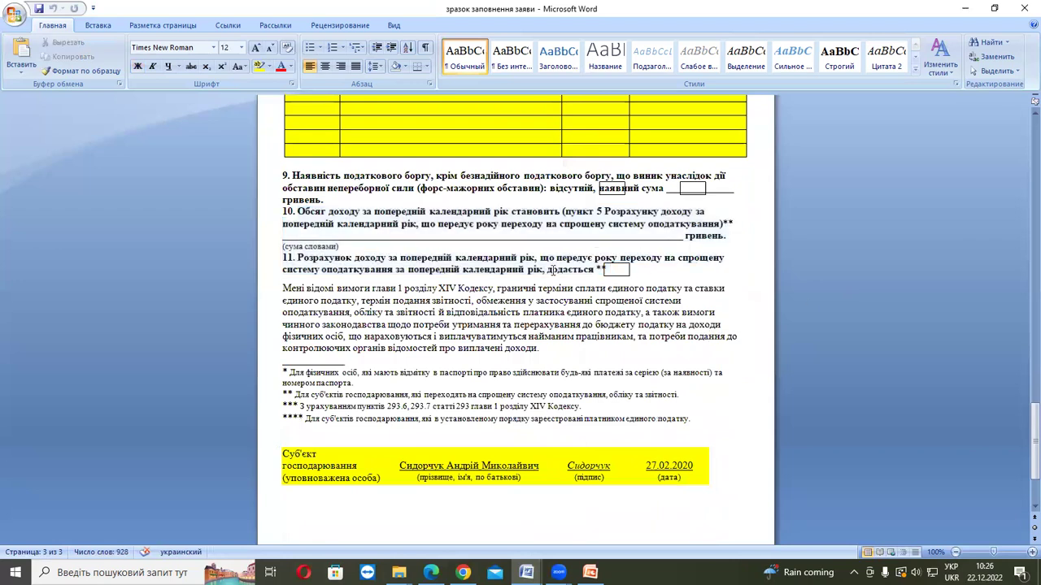
- Review the completed sample again from its first page to section 8, and highlight the table of selected КВЕД activities
scroll(534, 333, up, 9)
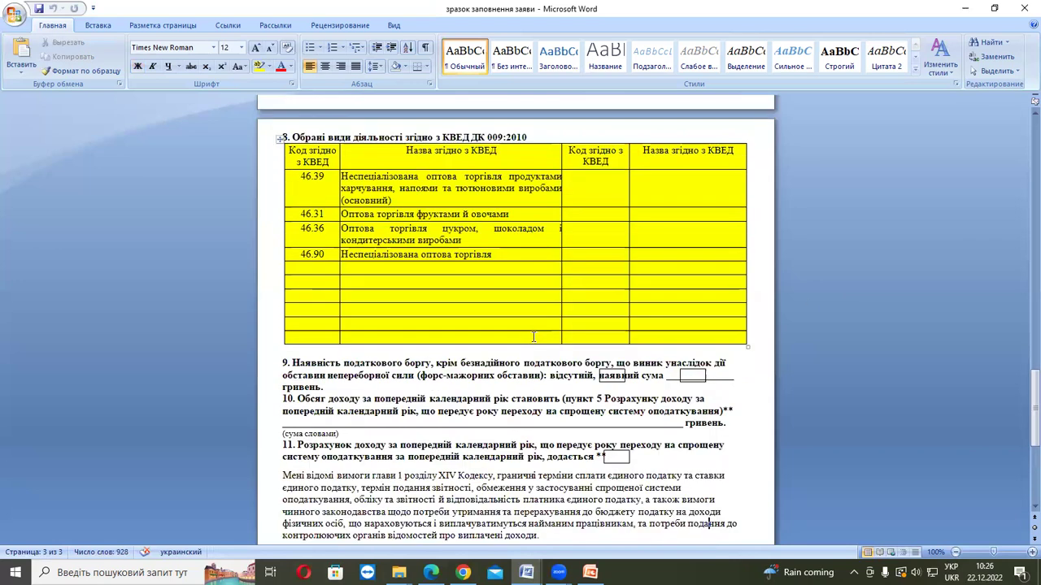
scroll(534, 333, up, 20)
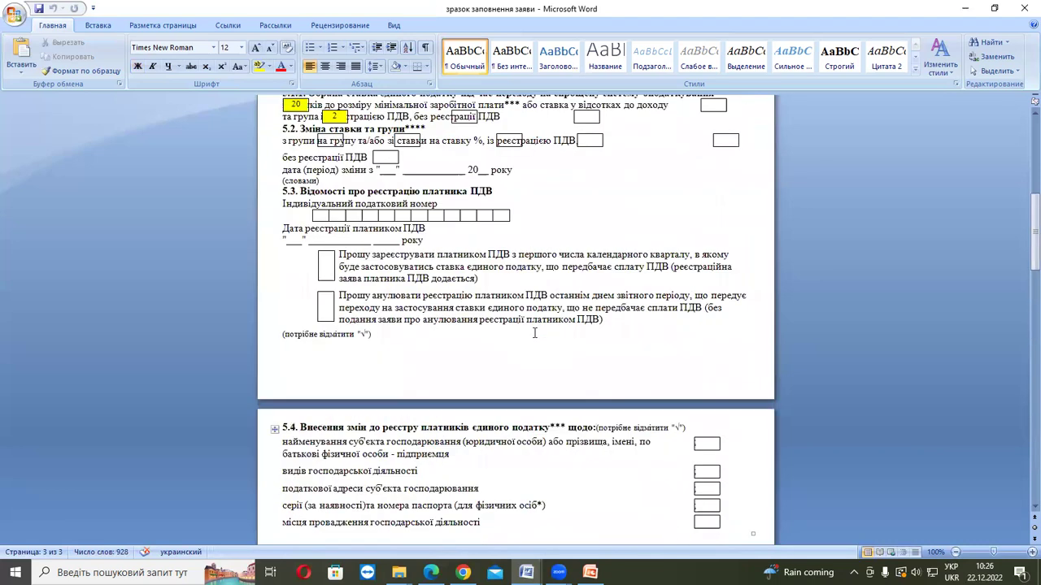
scroll(535, 332, up, 2)
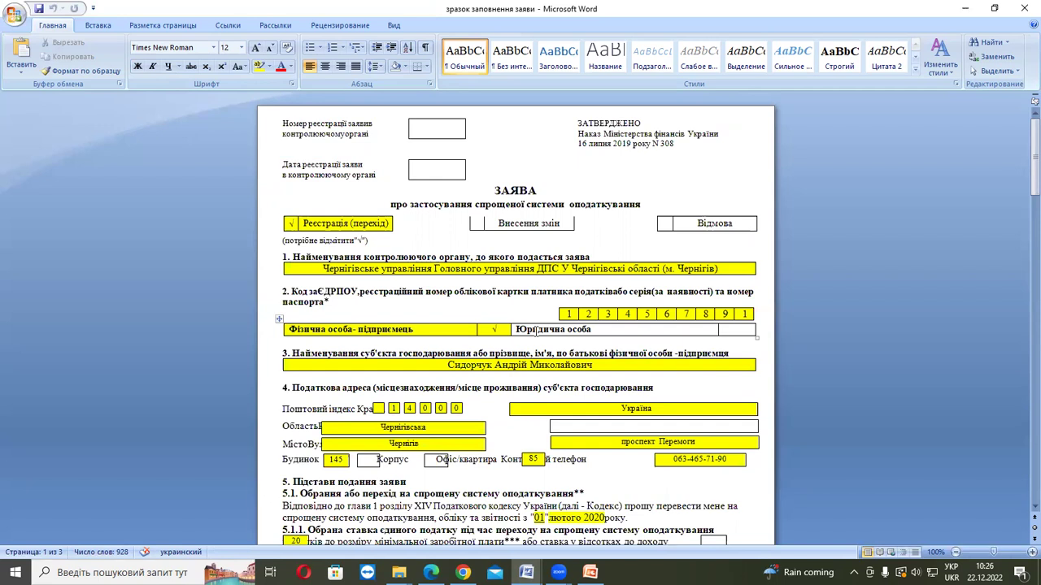
scroll(536, 350, down, 4)
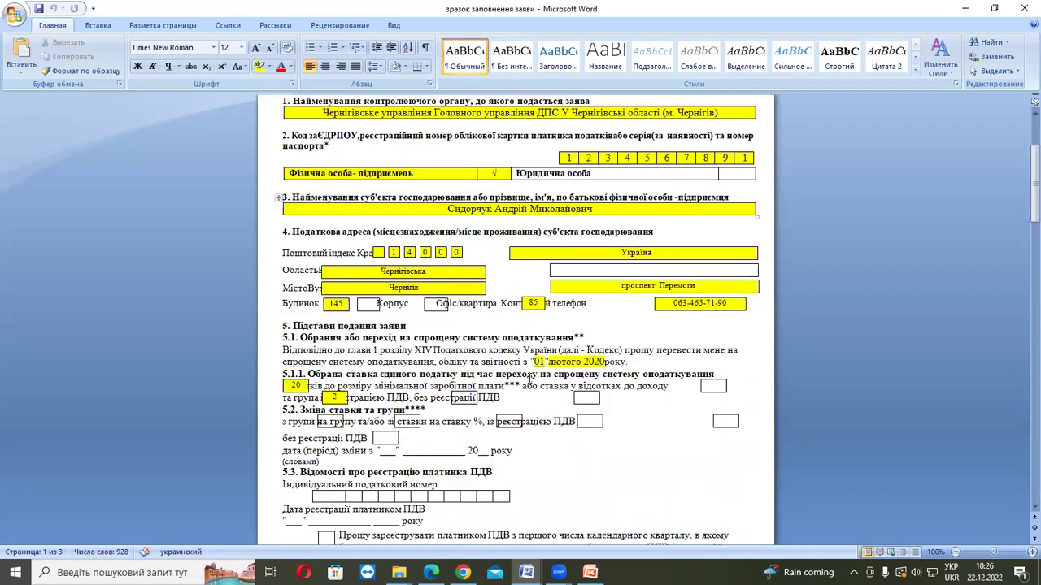
scroll(540, 373, down, 1)
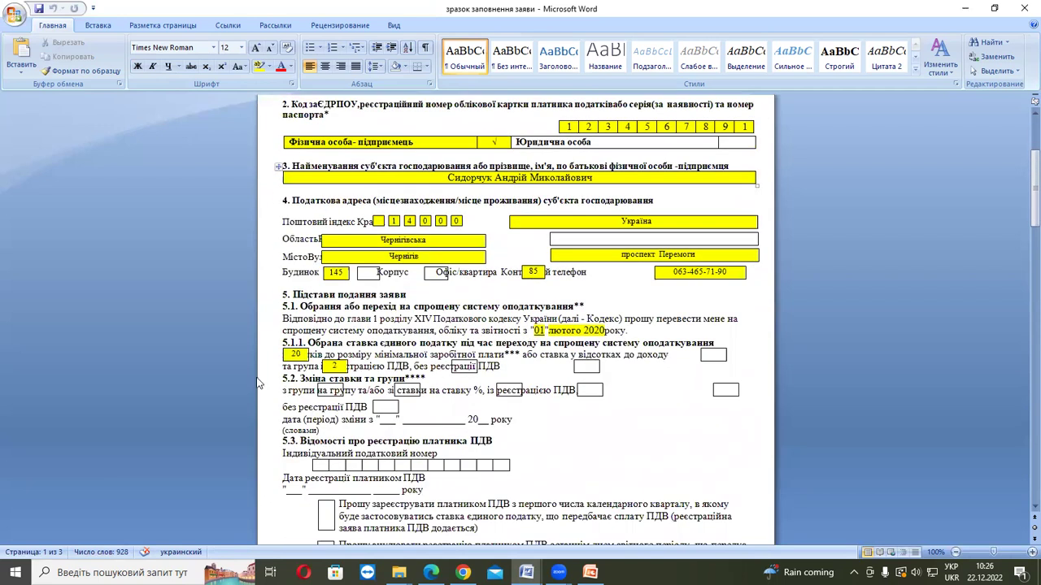
scroll(377, 416, down, 20)
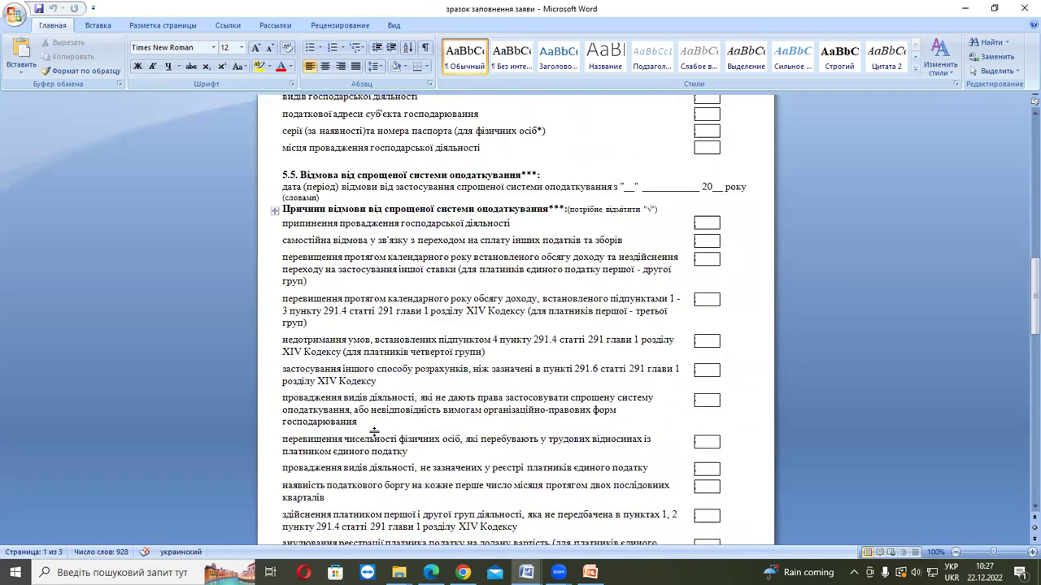
scroll(375, 437, down, 7)
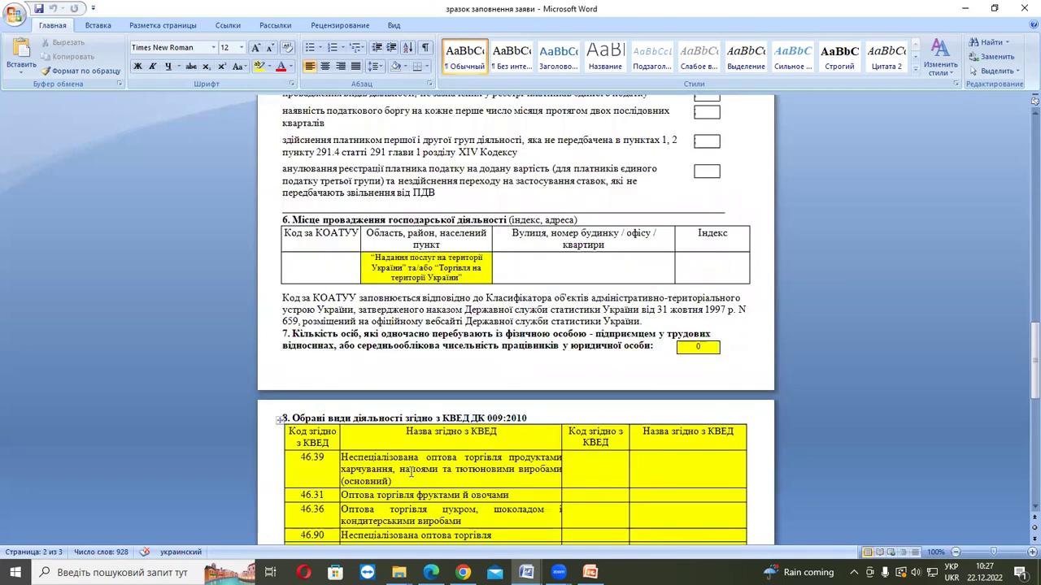
drag(303, 292, 553, 471)
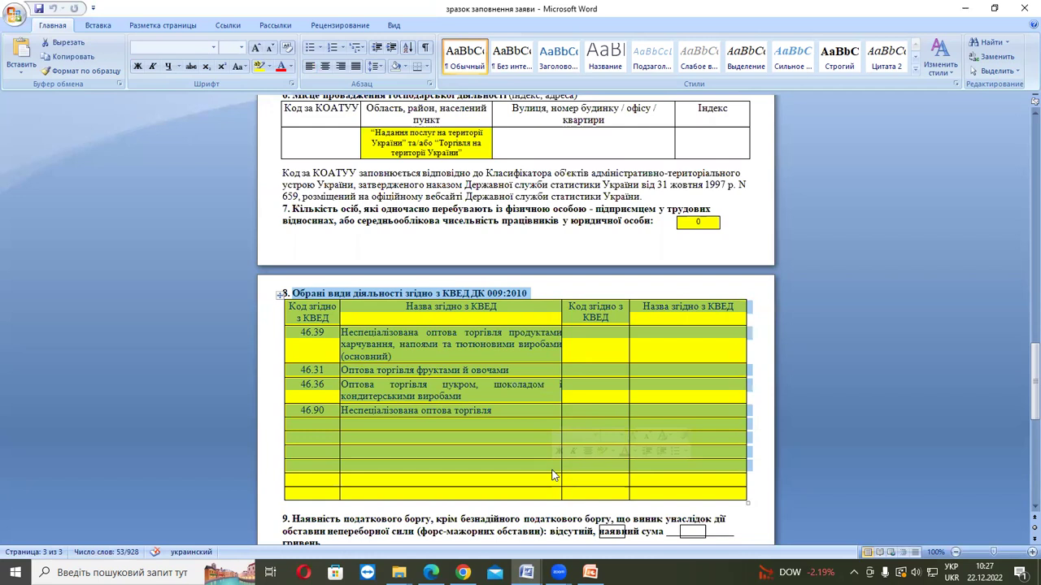
scroll(557, 460, down, 3)
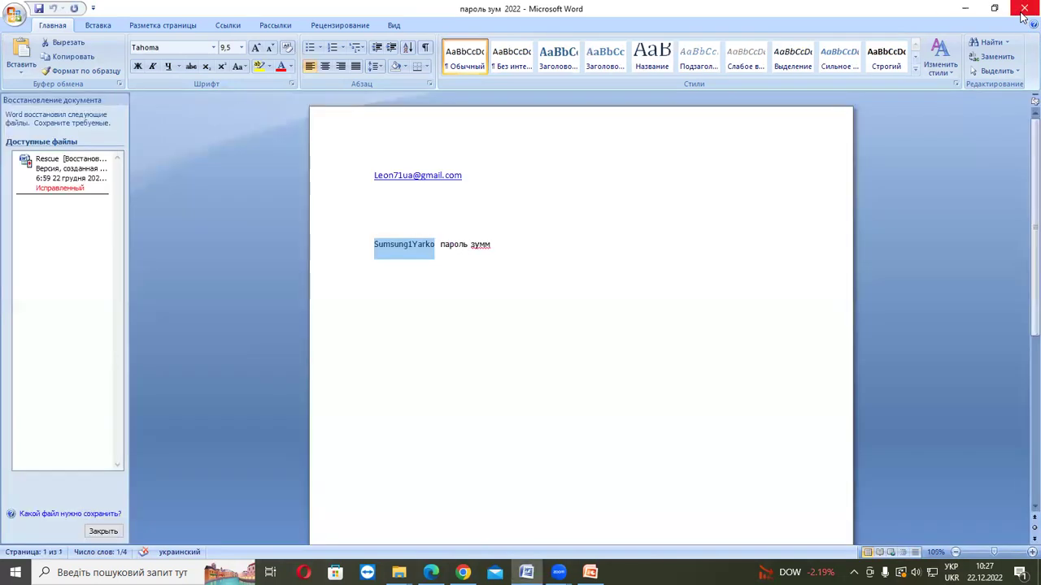
- Close the remaining document and quit Word, choosing to delete the recovered files
click(1024, 8)
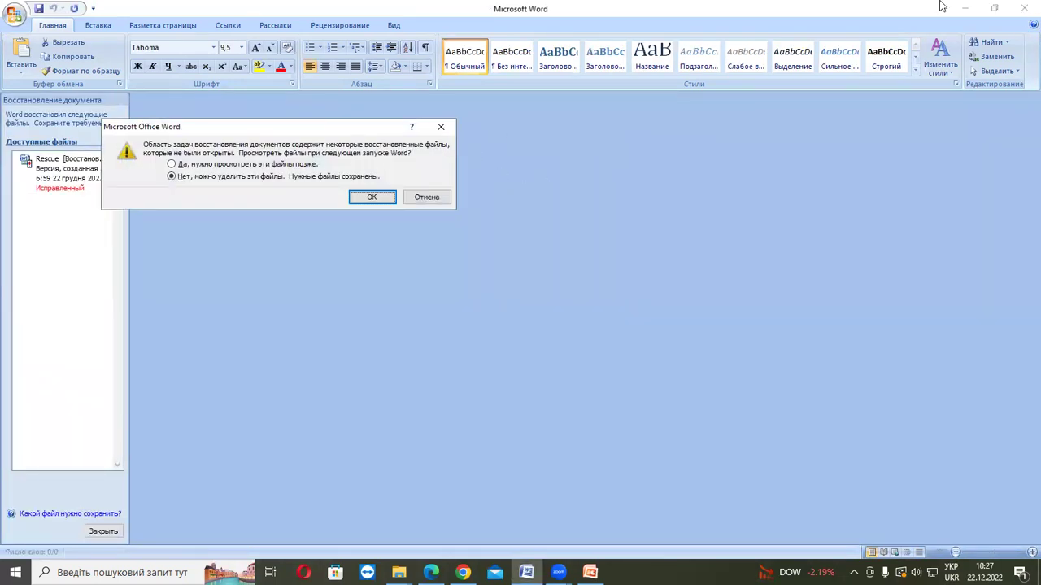
click(966, 6)
click(371, 198)
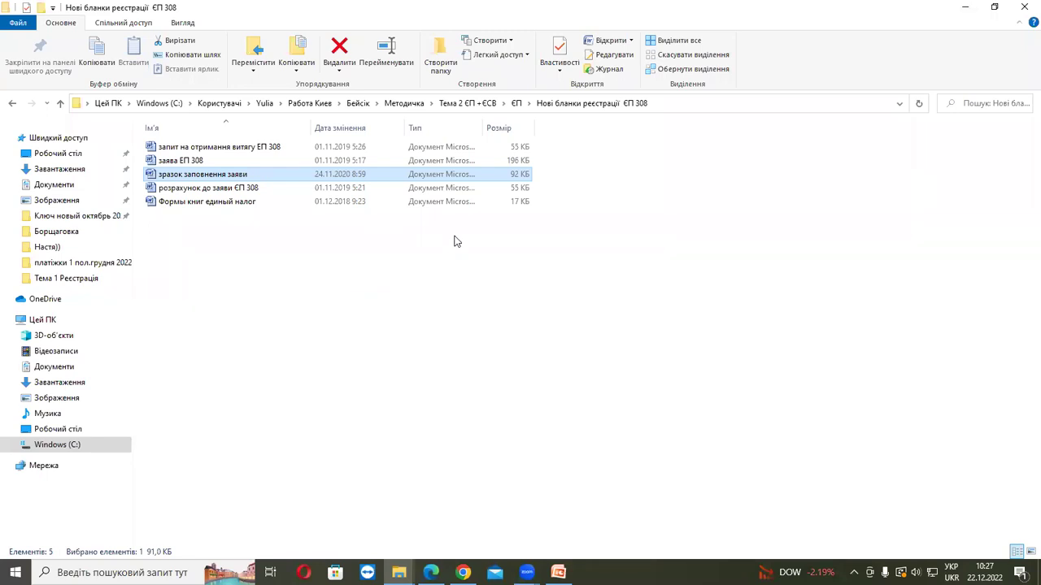
- Open the запит на отримання витягу ЕП 308 document from the Нові бланки реєстрації ЄП 308 folder
double_click(213, 147)
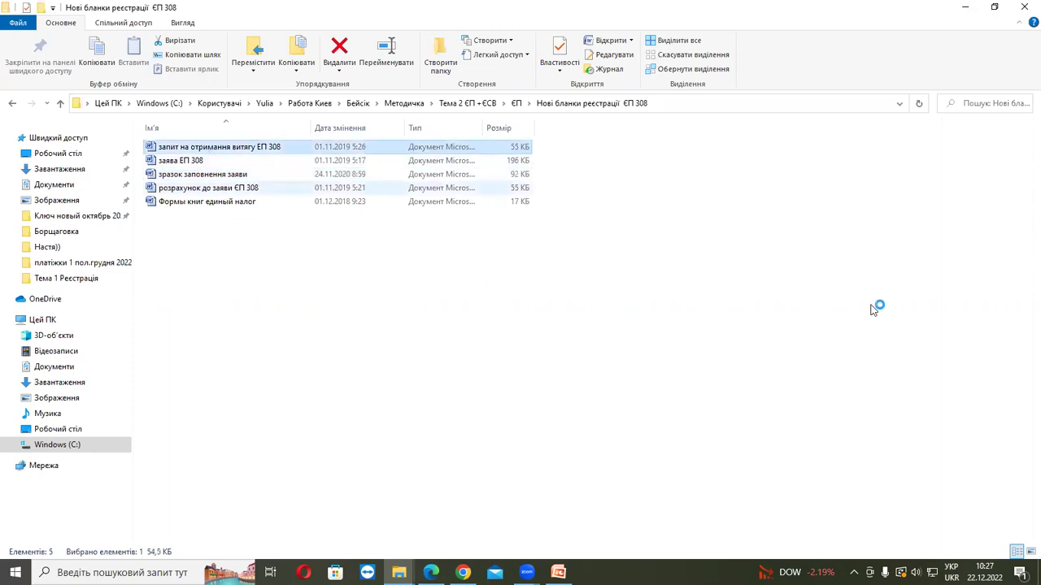